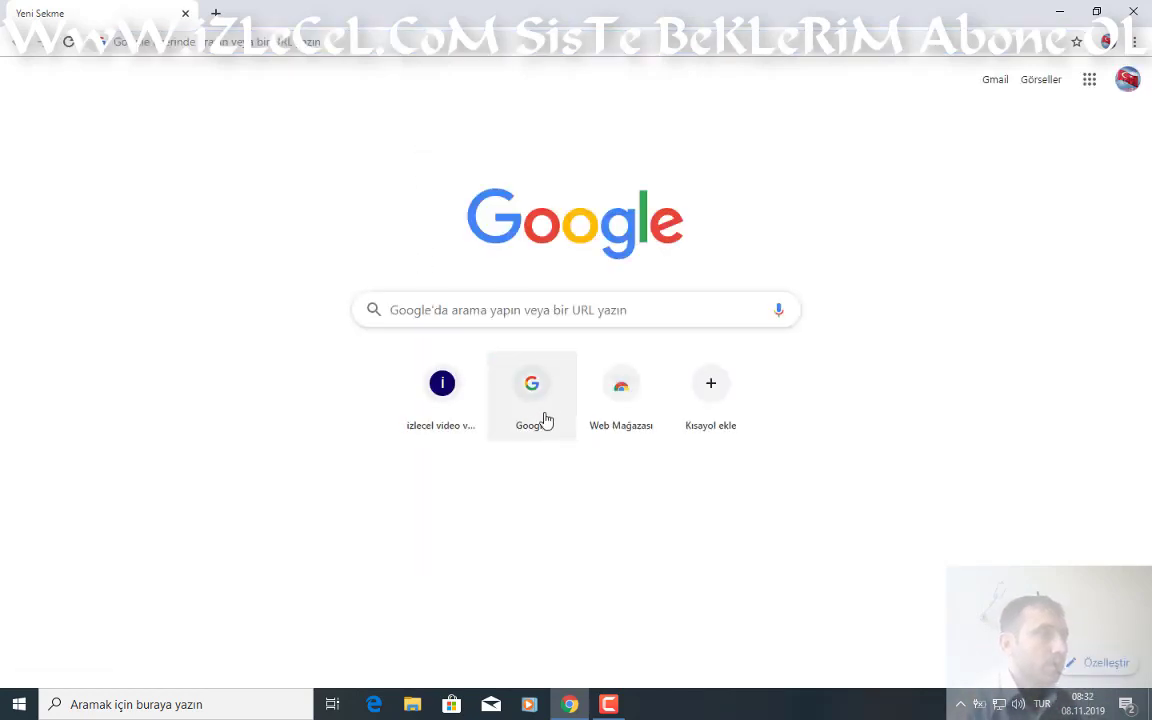
Open the Google home page and search the web for "ftp porg indir".
left_click(545, 419)
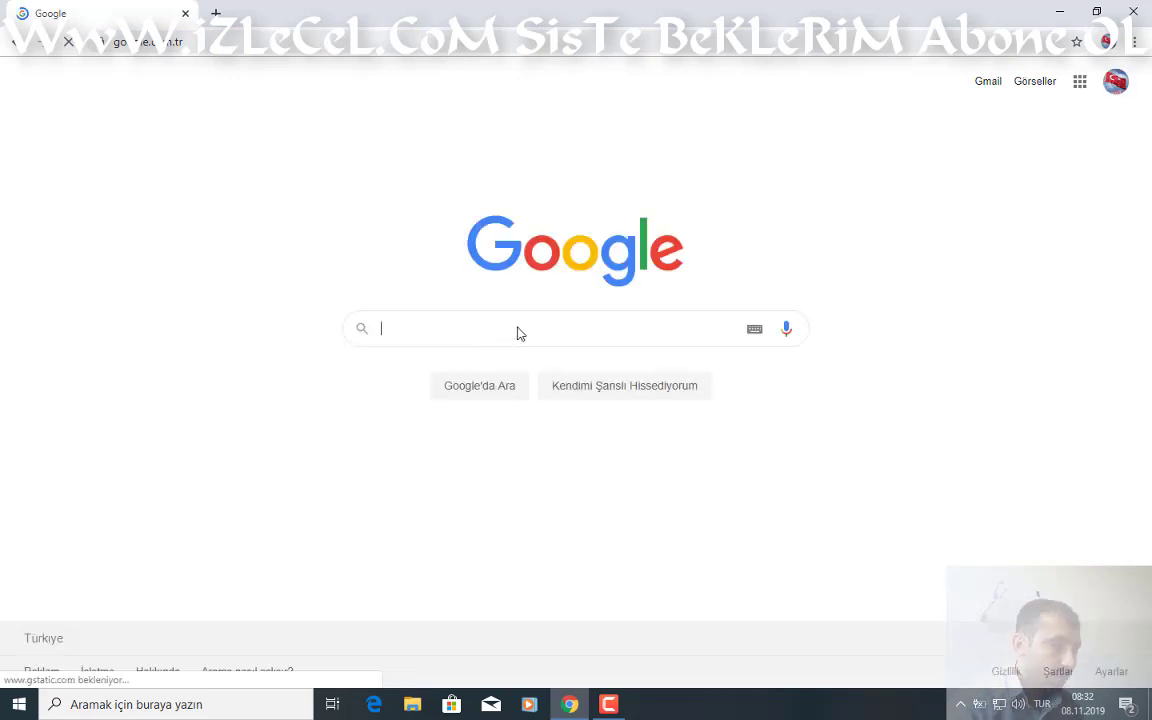
type("f")
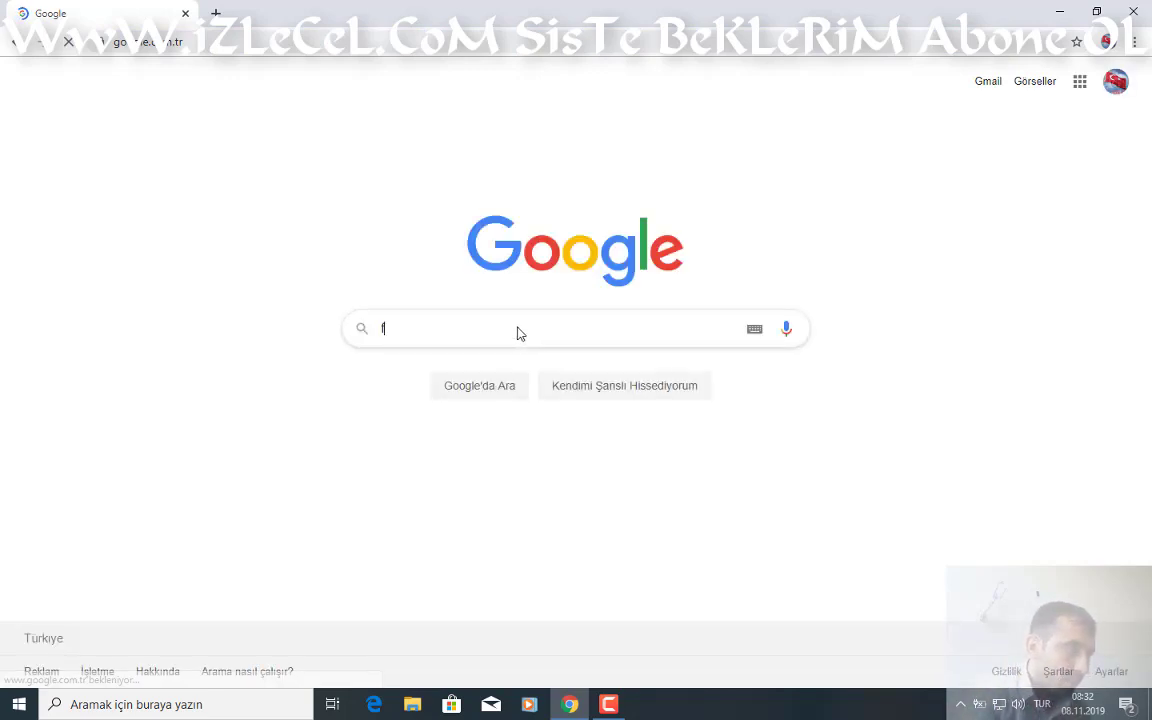
type("tp")
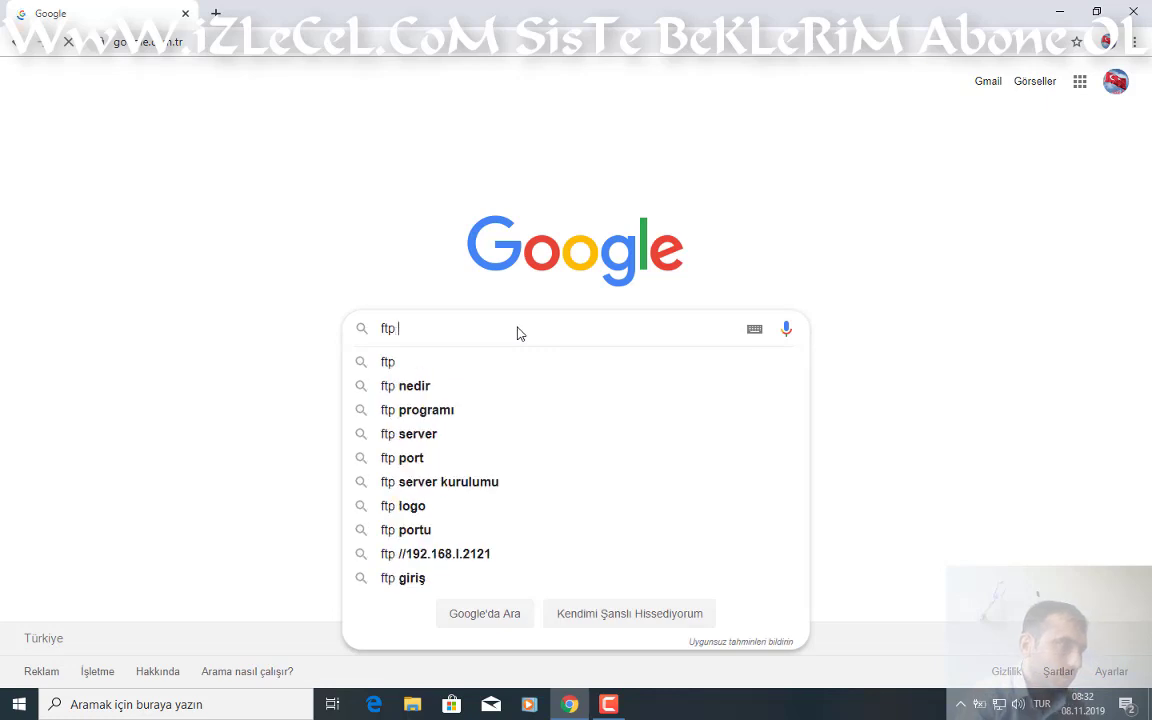
type(" po")
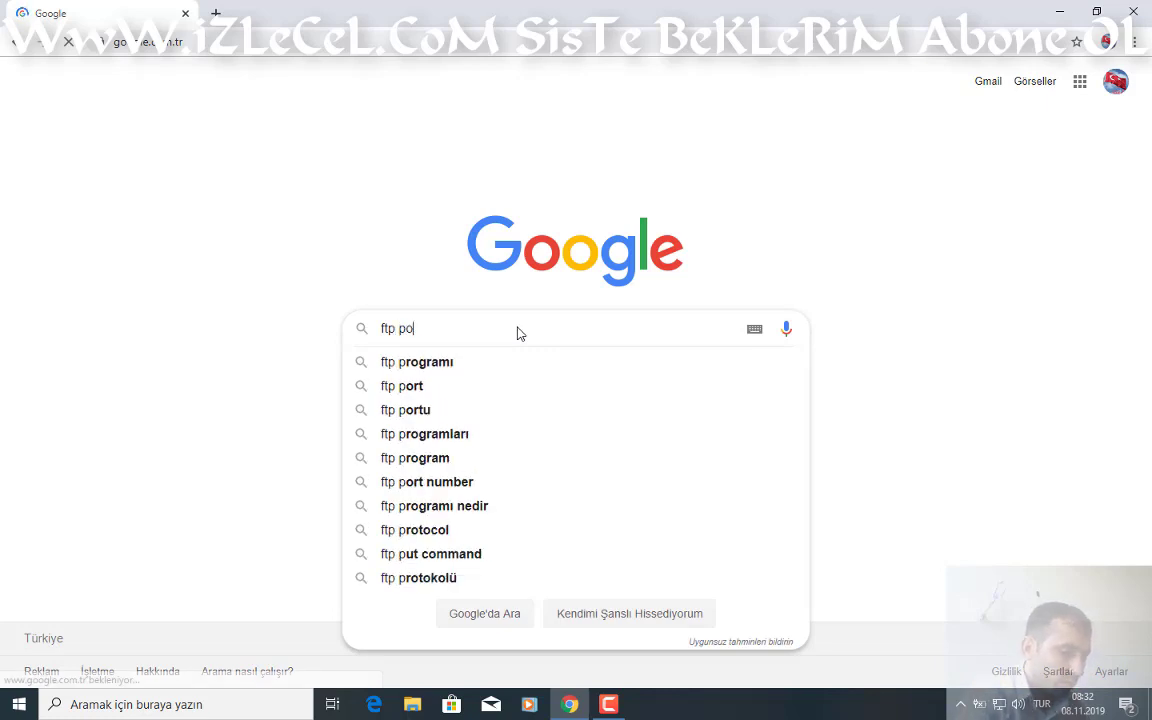
type("rg indir")
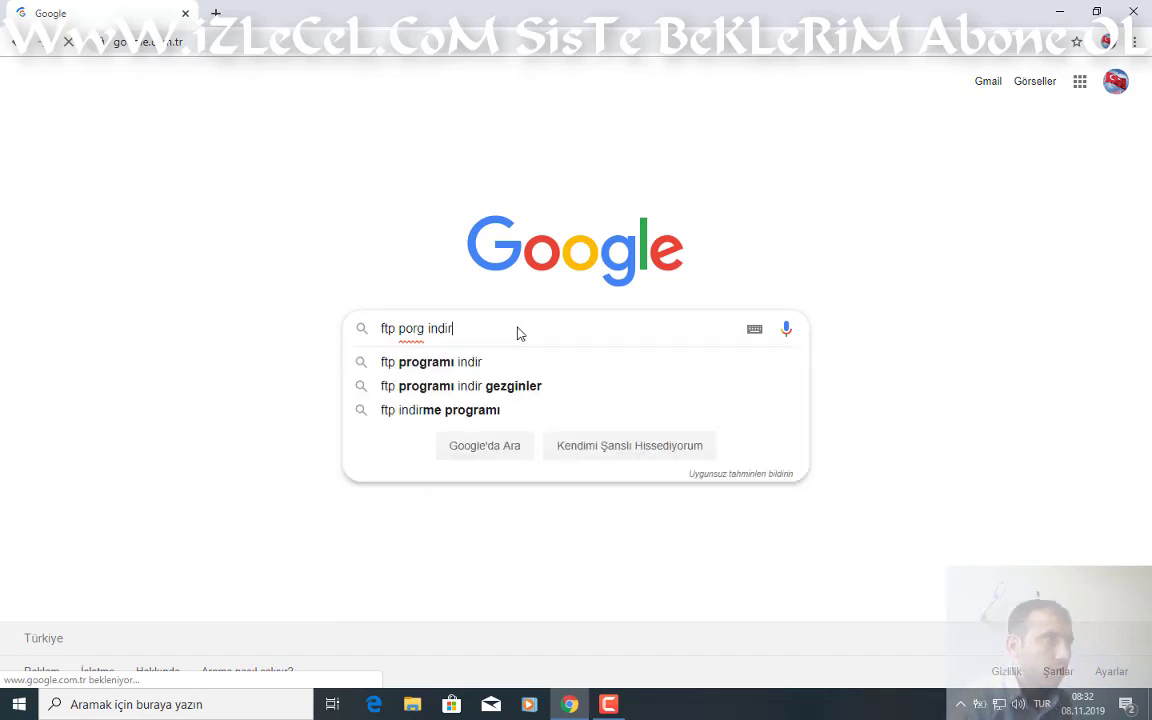
key("Return")
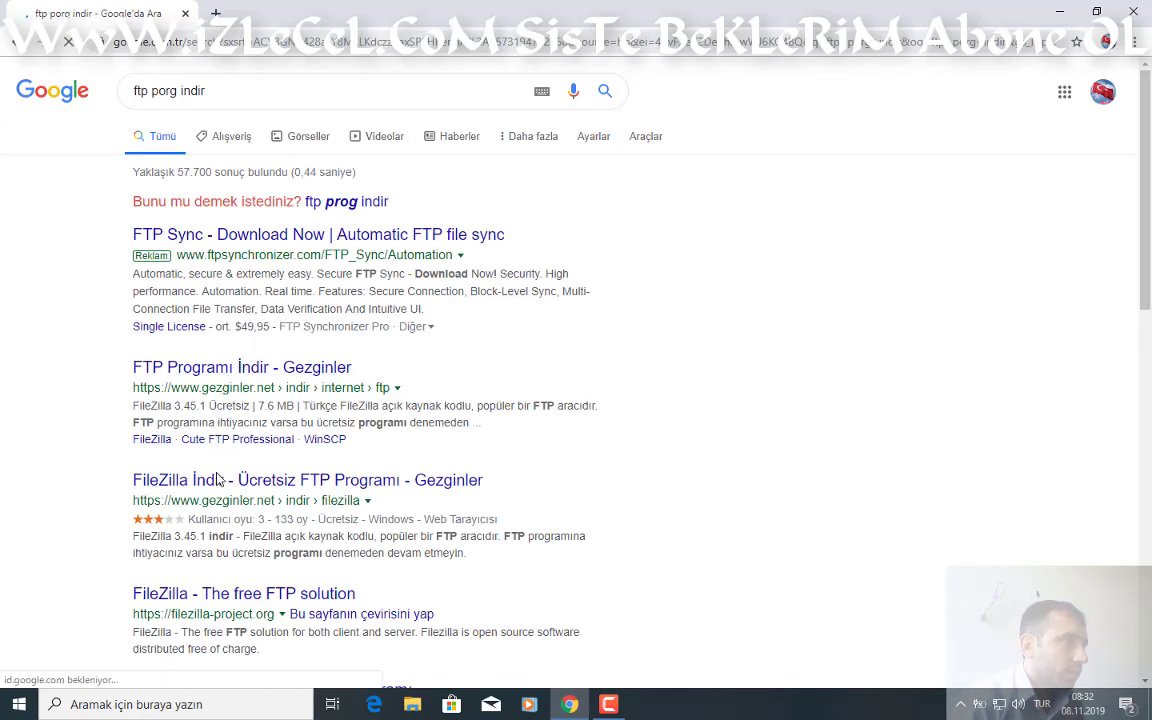
Open the FileZilla project site from the results and download the free FileZilla edition of the Client for Windows (64bit).
scroll(237, 453, "down", 2)
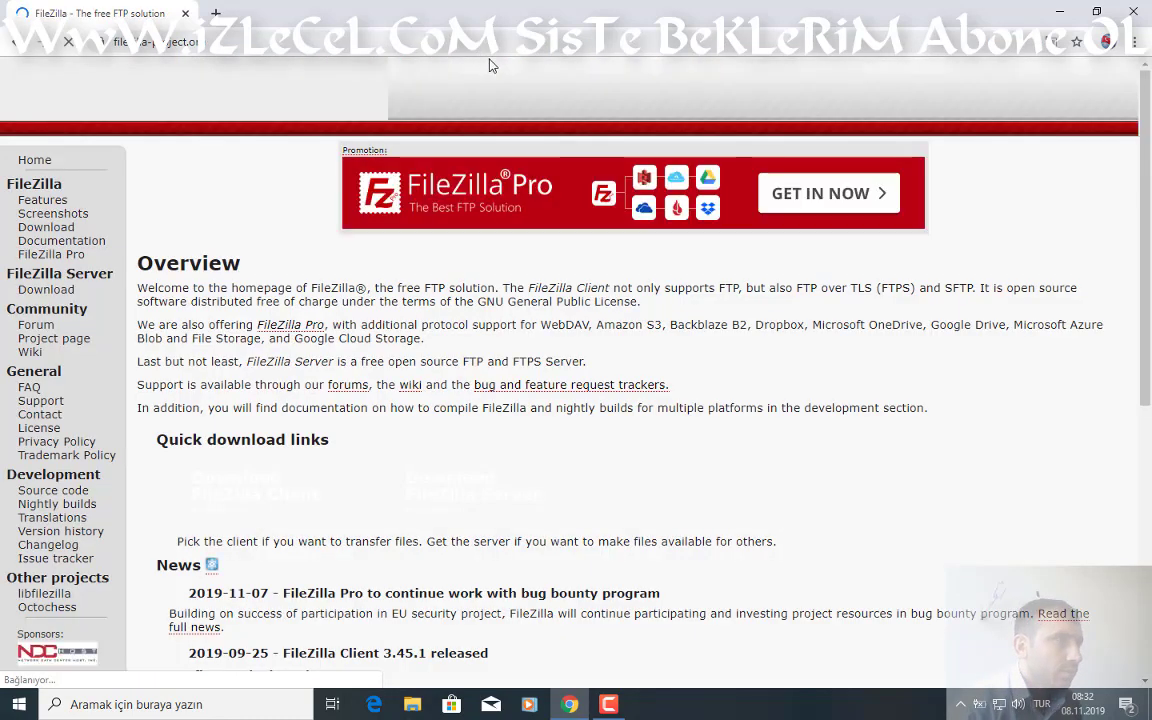
scroll(270, 496, "down", 1)
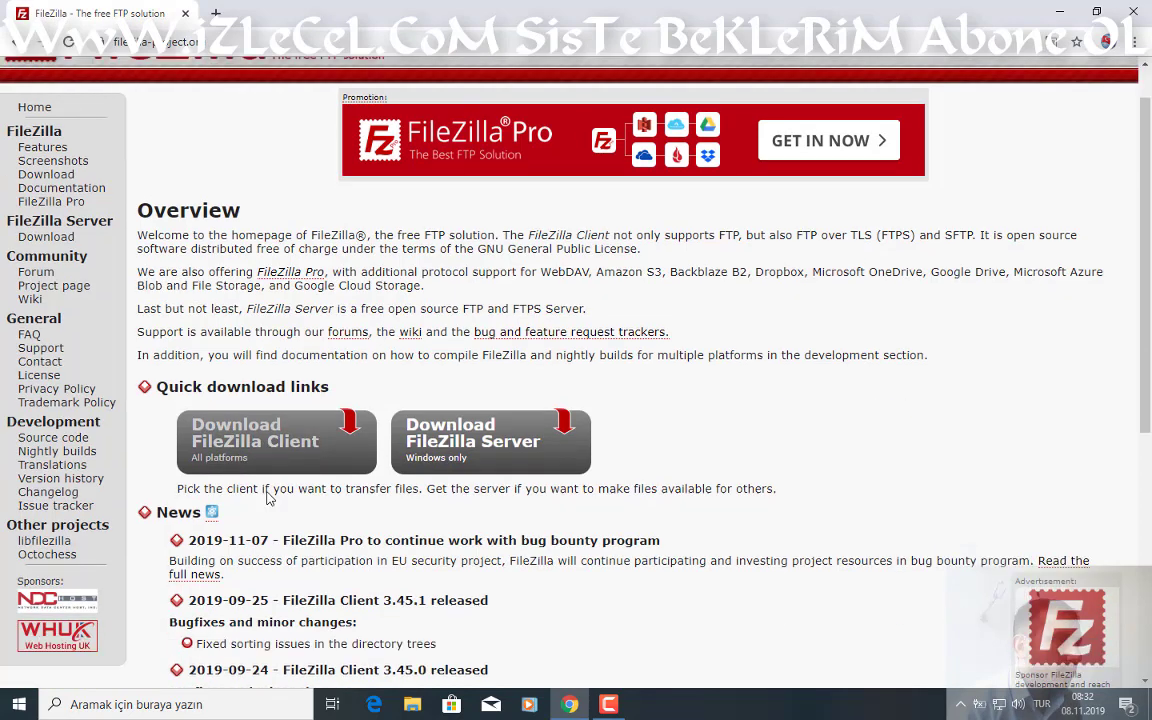
left_click(257, 411)
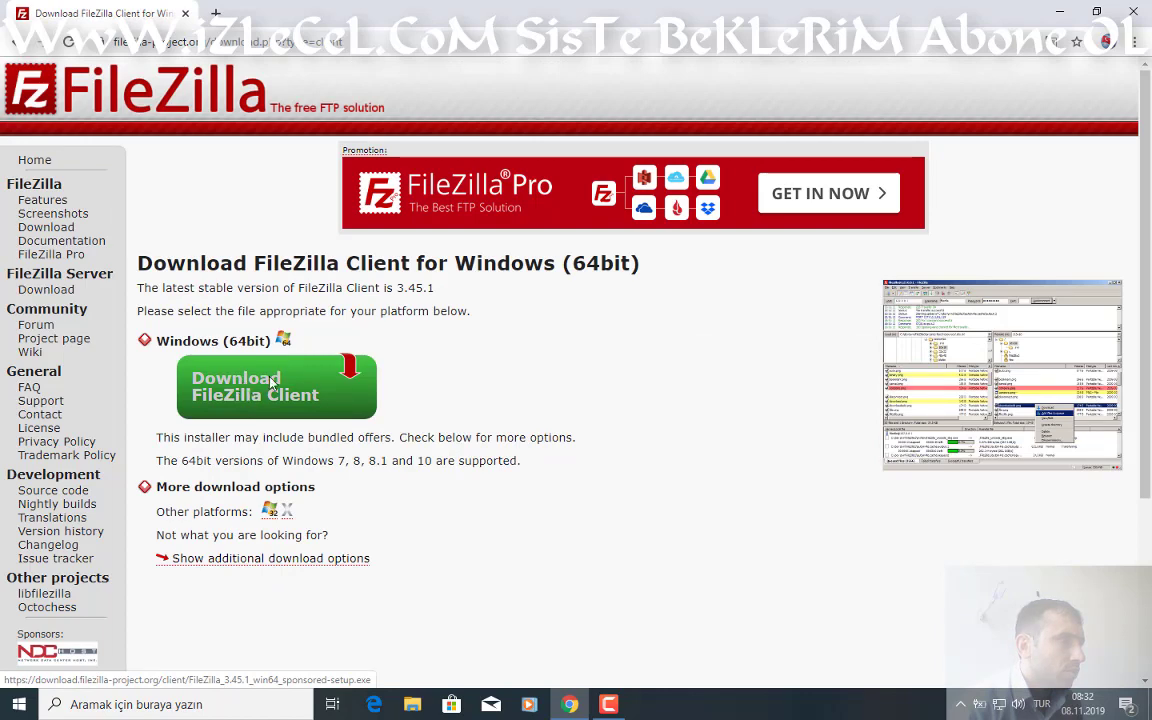
left_click(272, 383)
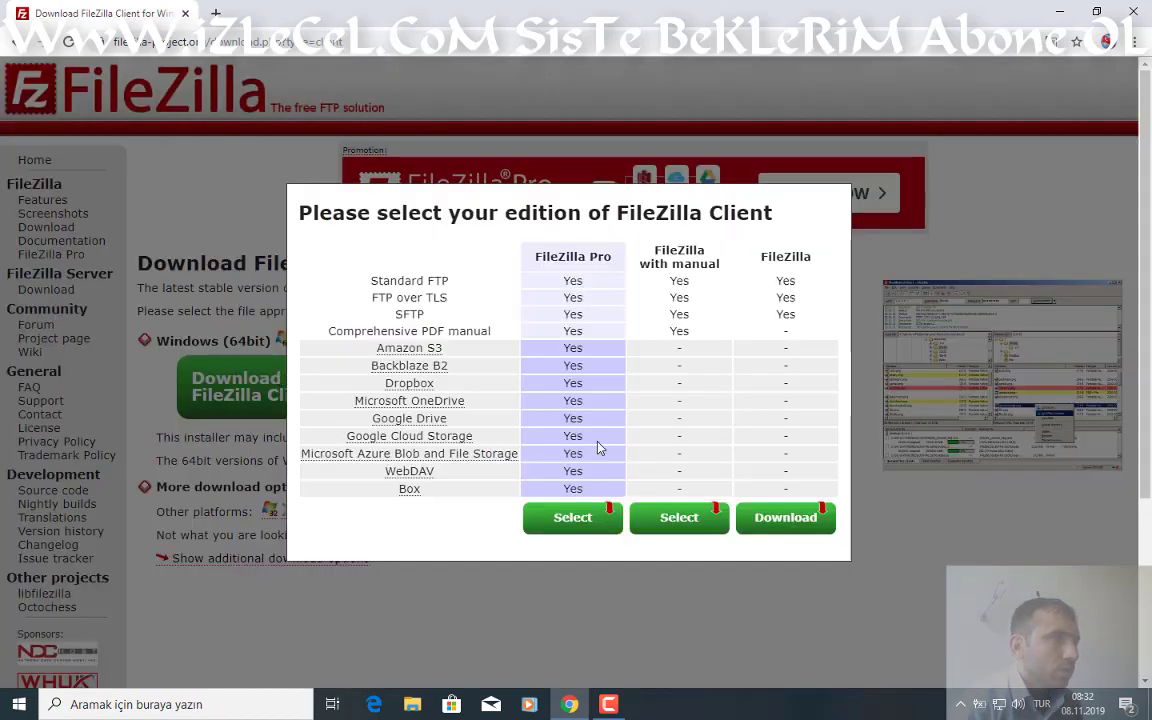
left_click(812, 515)
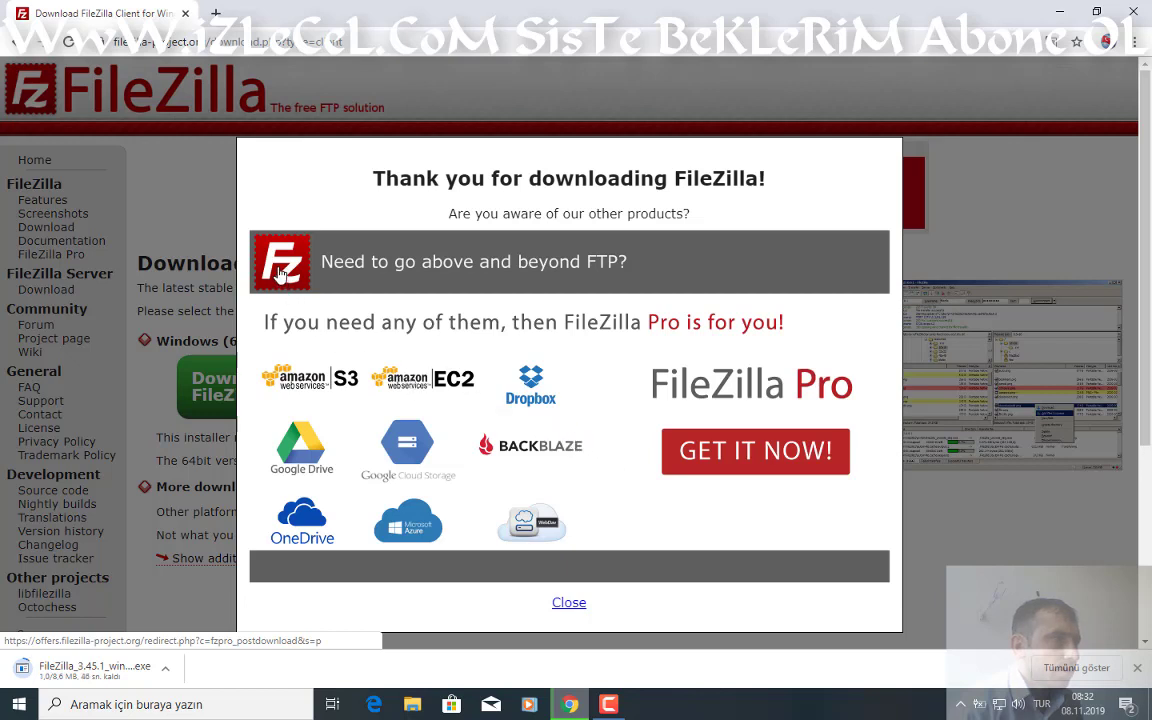
left_click(343, 264)
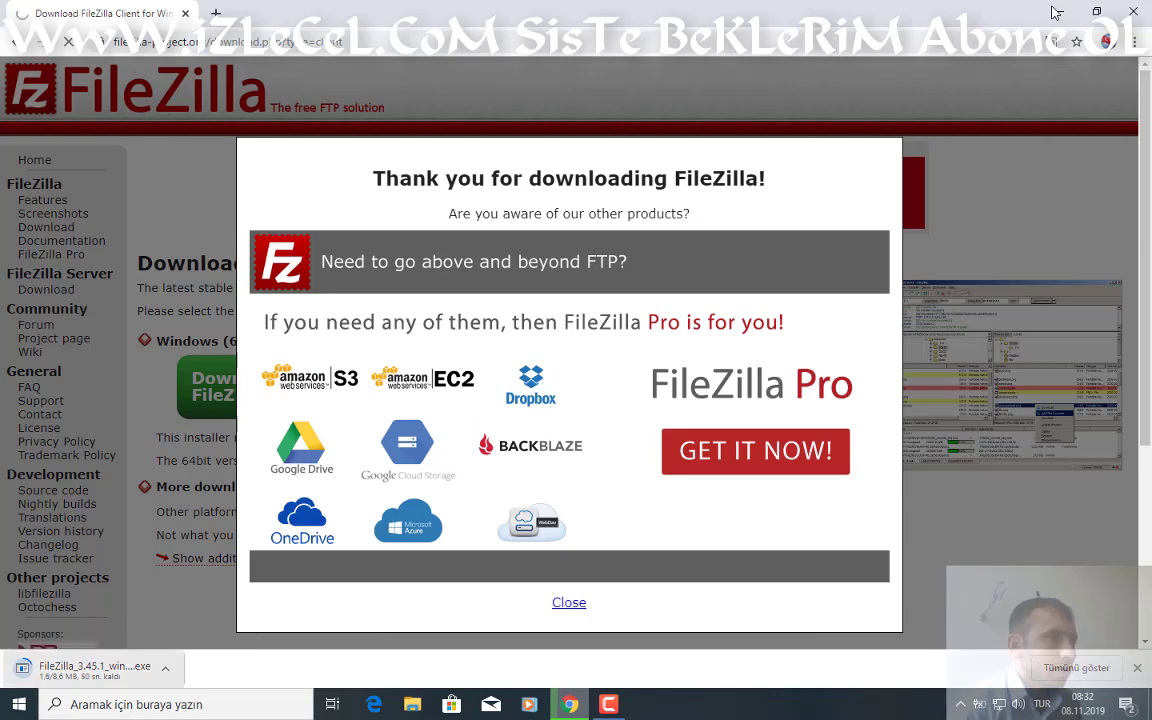
Minimize the browser, open Yerel Disk (D:) in File Explorer and search it for "fi".
left_click(1060, 14)
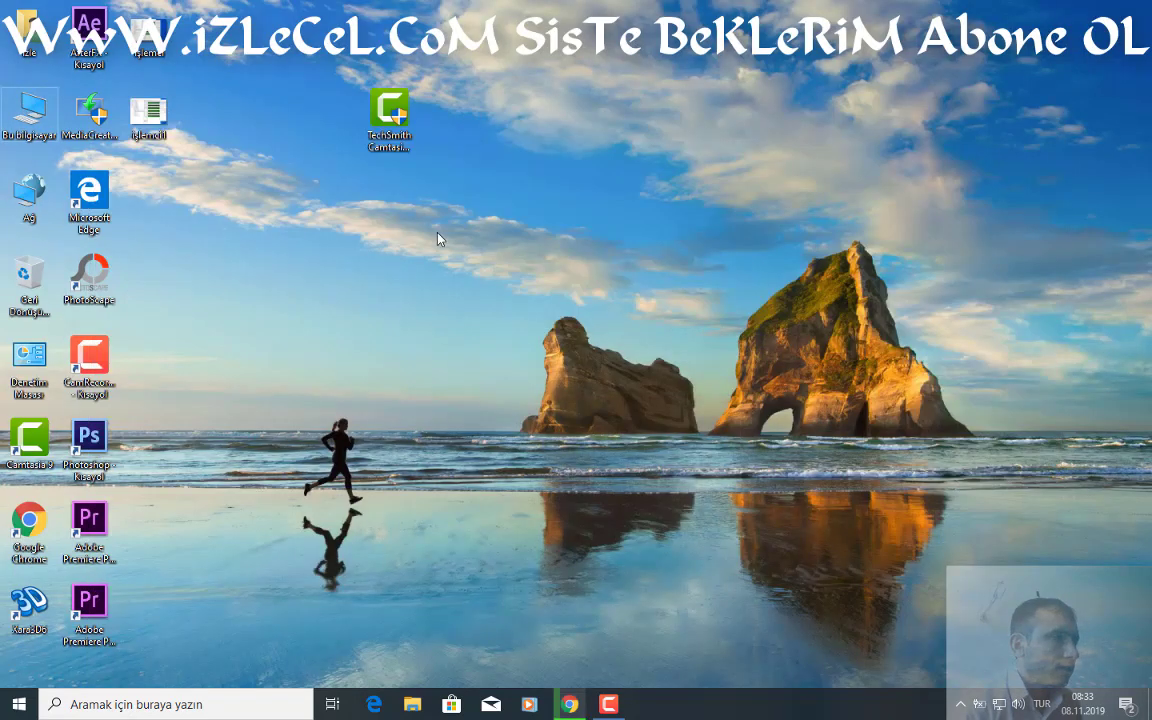
key("super+e")
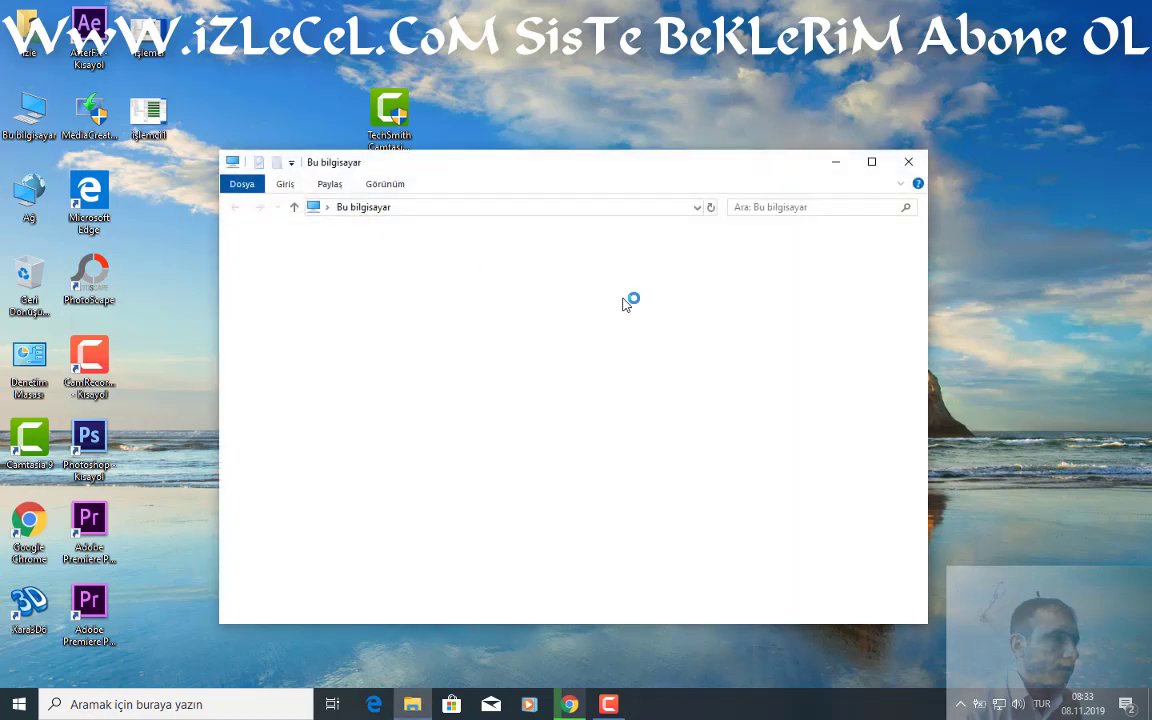
left_click_drag(698, 178, 929, 196)
left_click(930, 474)
double_click(930, 474)
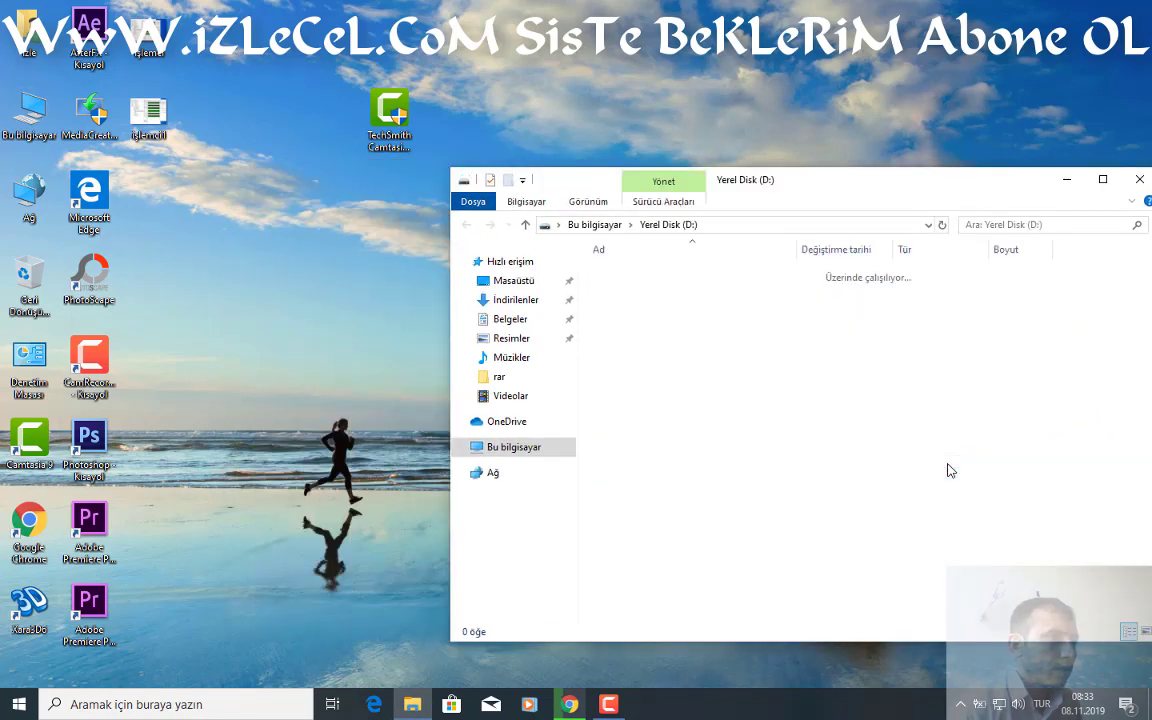
left_click(1083, 223)
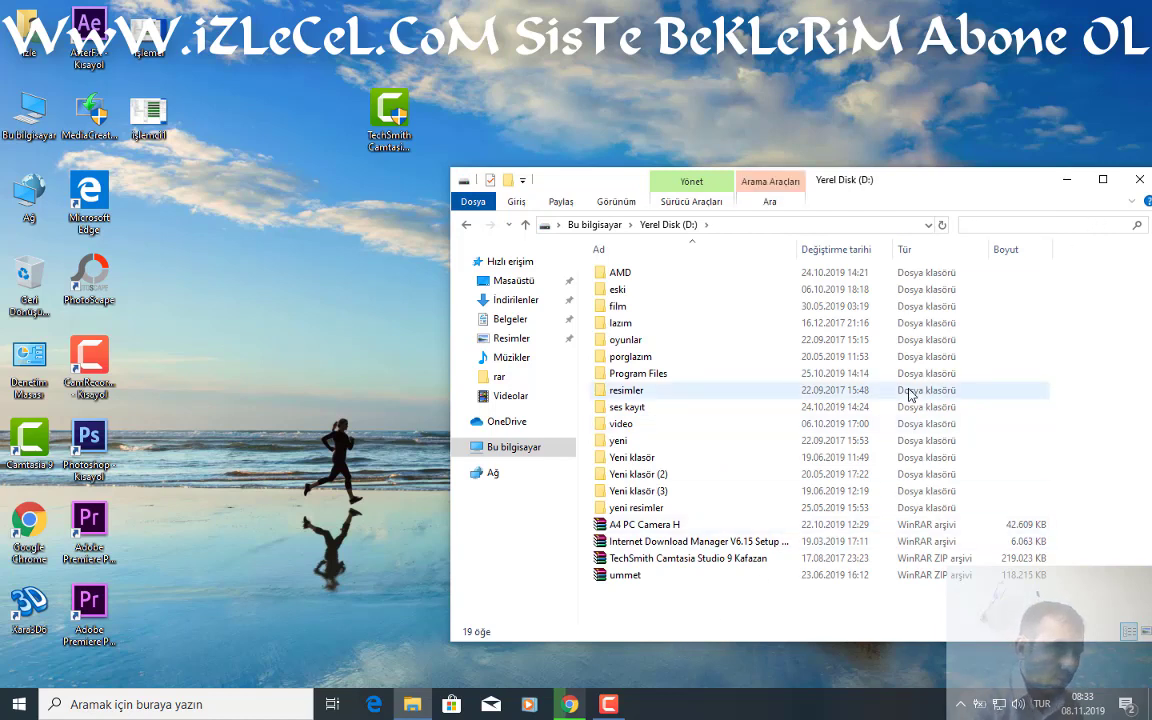
type("f")
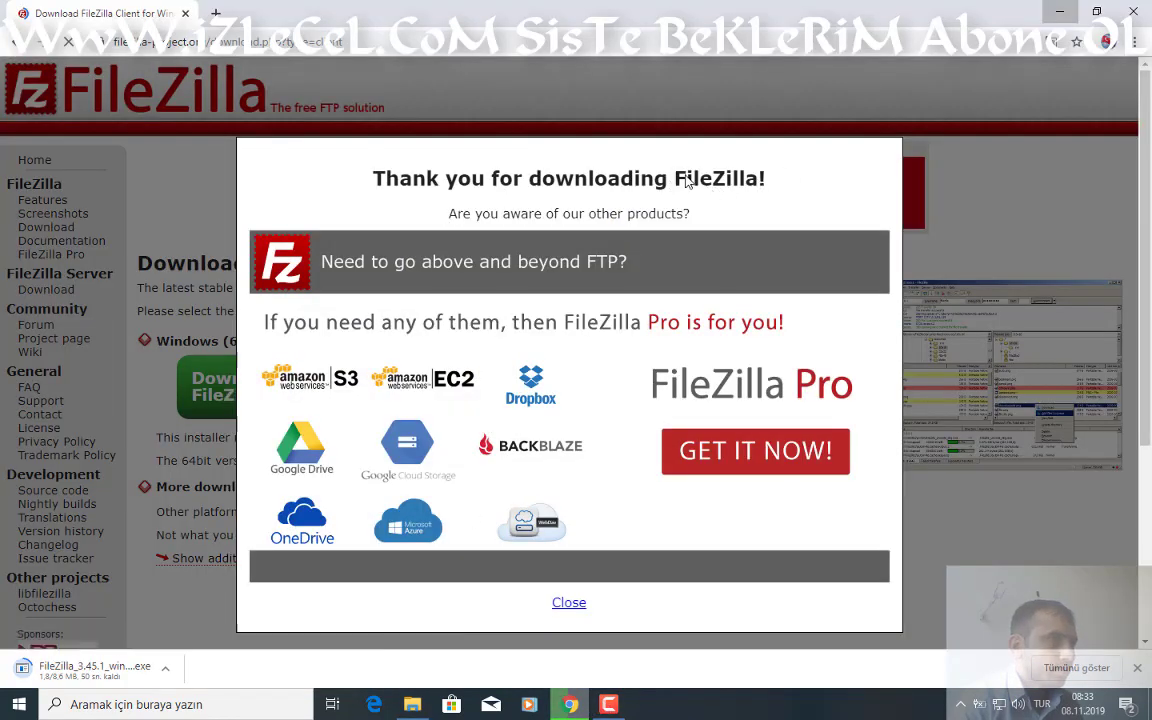
Return to the File Explorer window and extend the drive D: search term to "fil".
left_click(1058, 12)
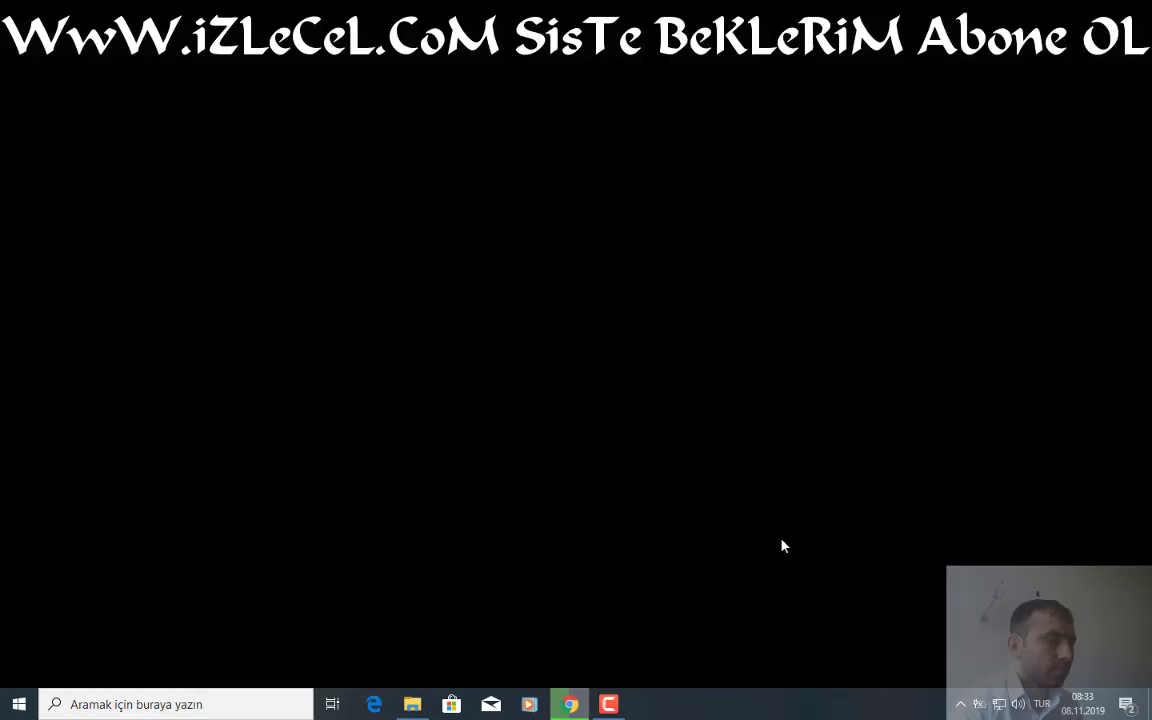
key("alt+Tab")
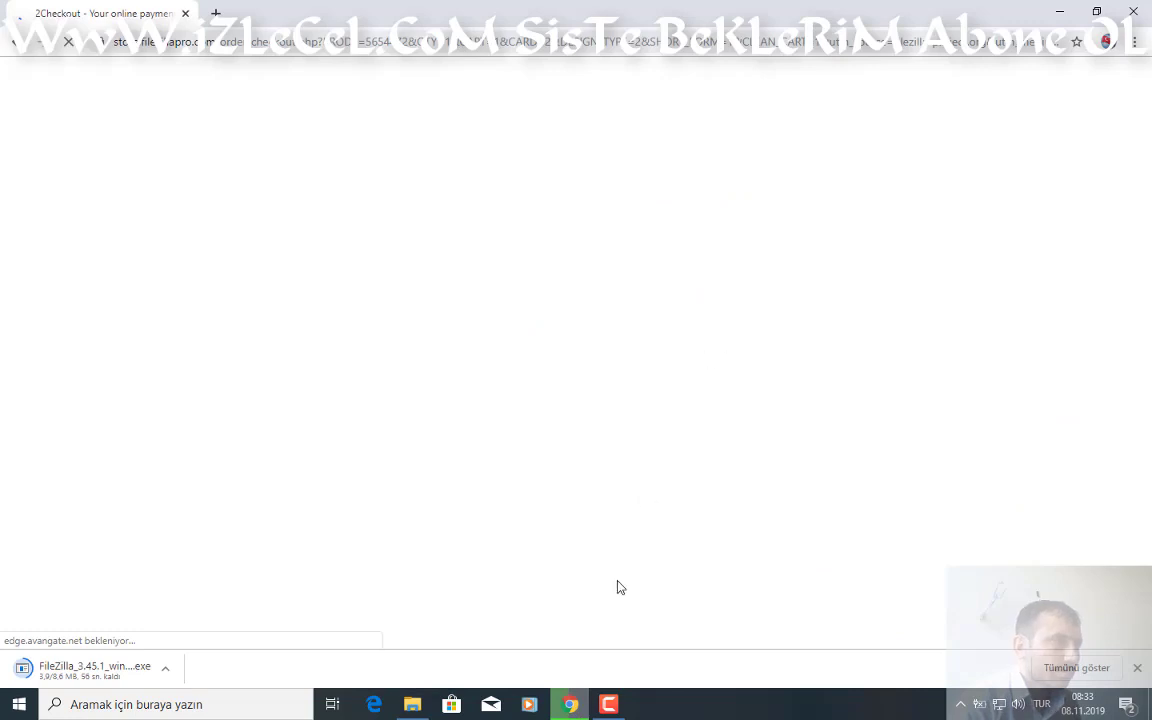
left_click(415, 706)
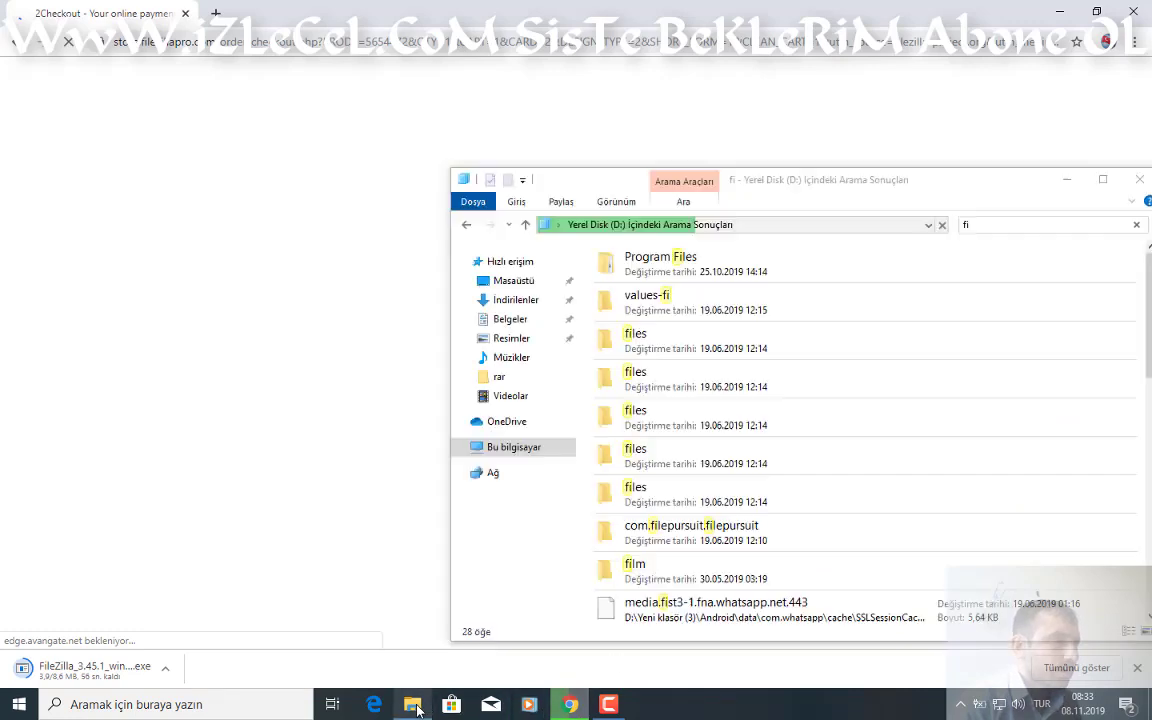
left_click(990, 225)
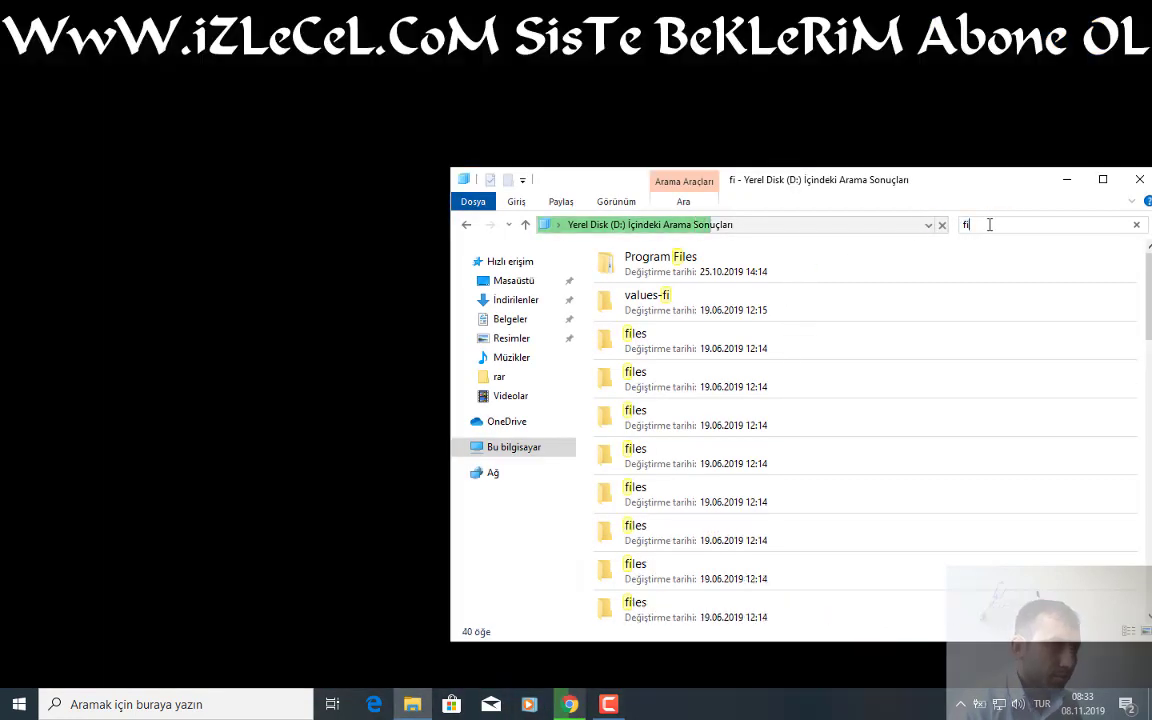
type("l")
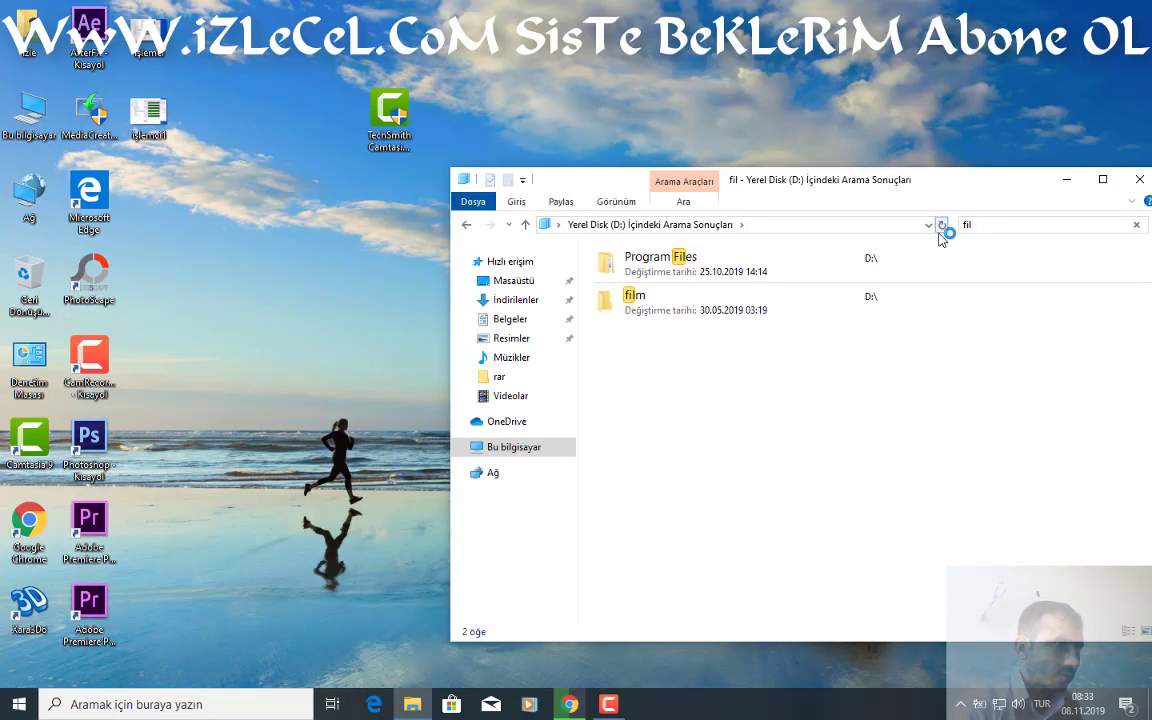
left_click(940, 226)
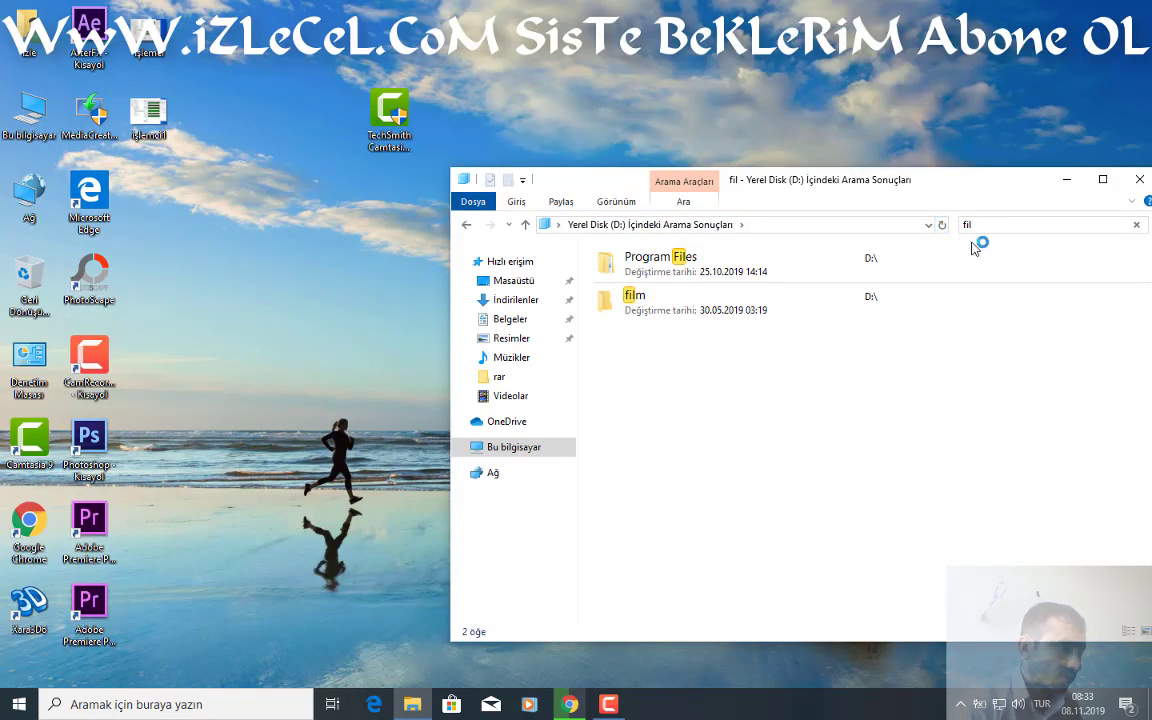
Switch to Chrome, restore its window down from full screen, and bring the File Explorer search window to the front.
left_click(572, 705)
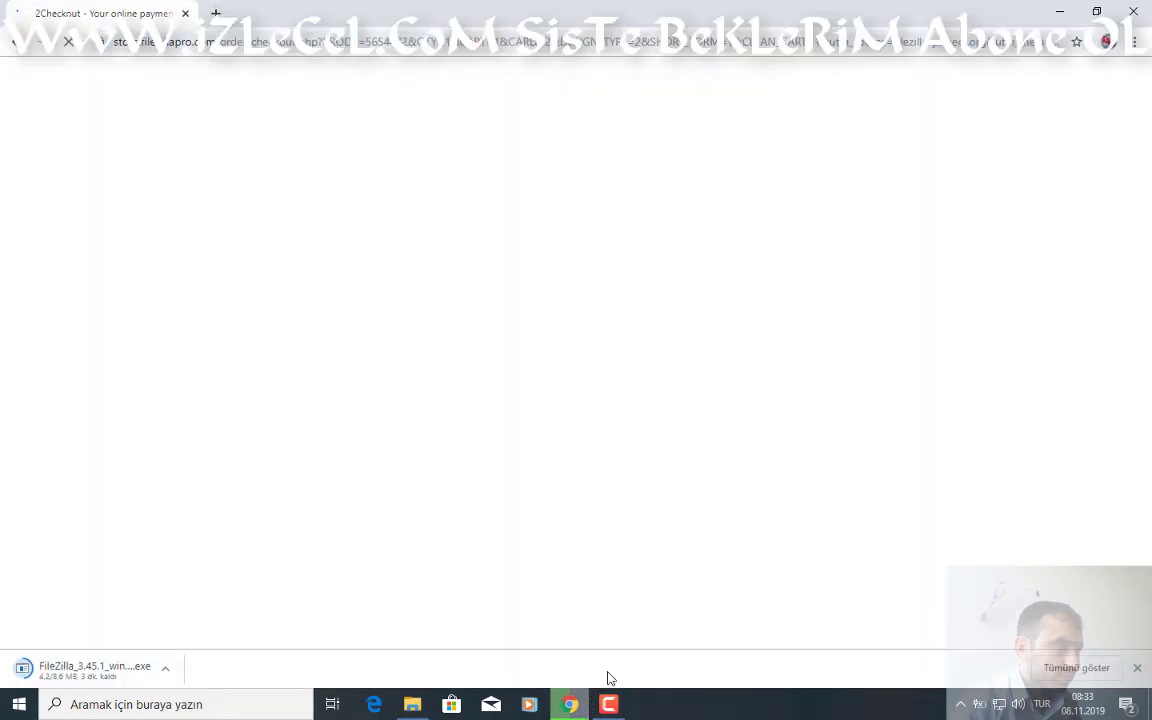
left_click(572, 705)
left_click(572, 705)
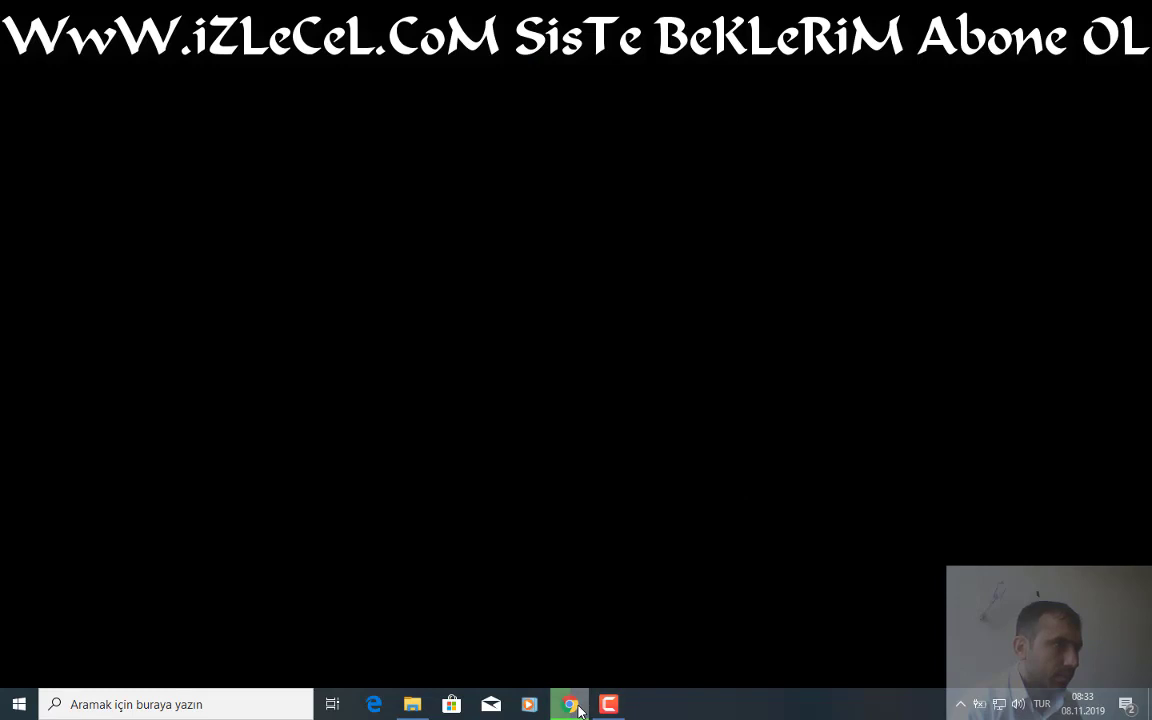
left_click(412, 705)
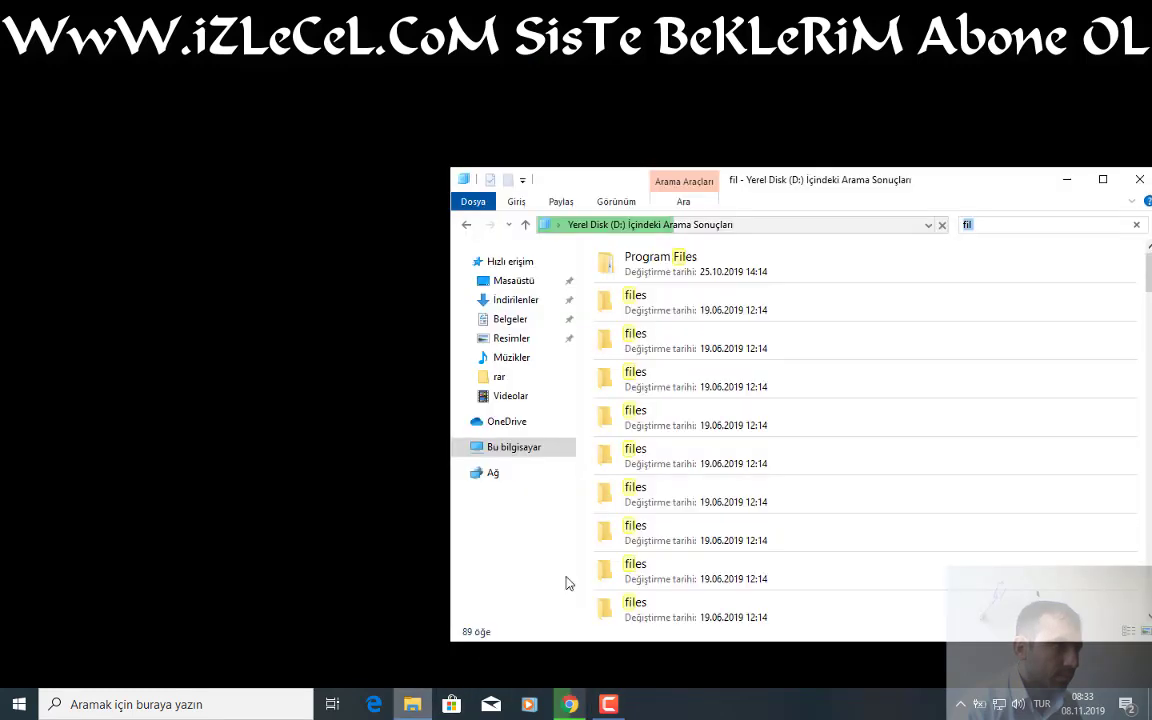
key("alt+Tab")
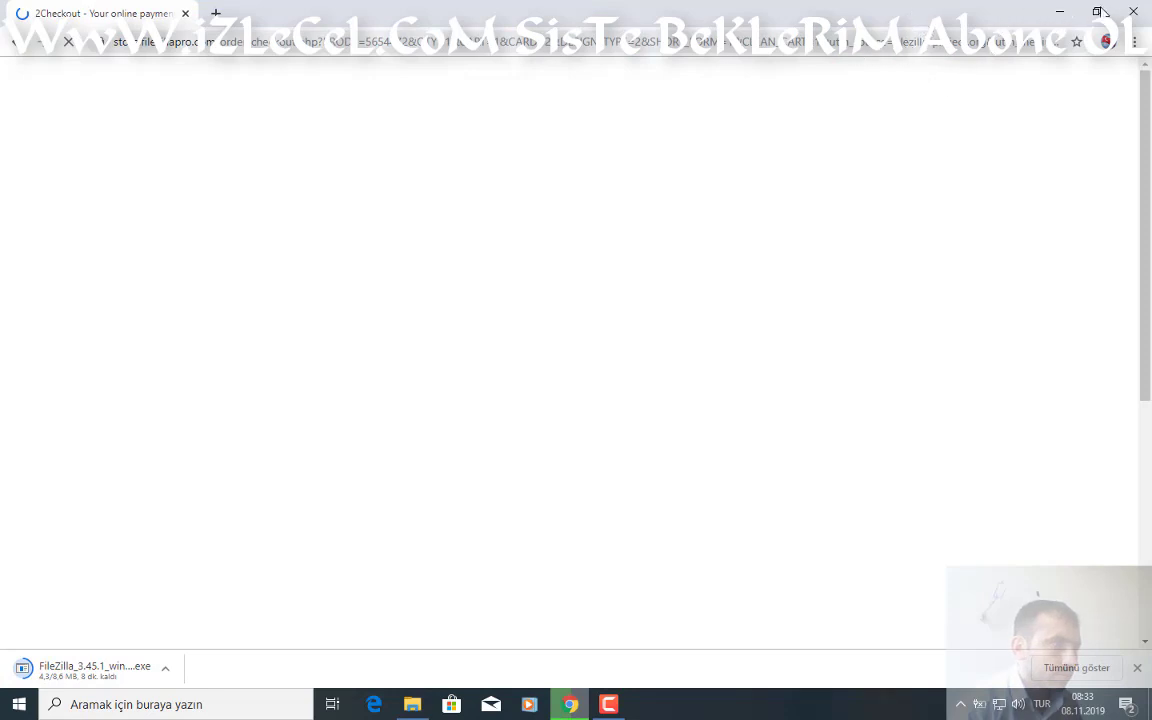
double_click(686, 20)
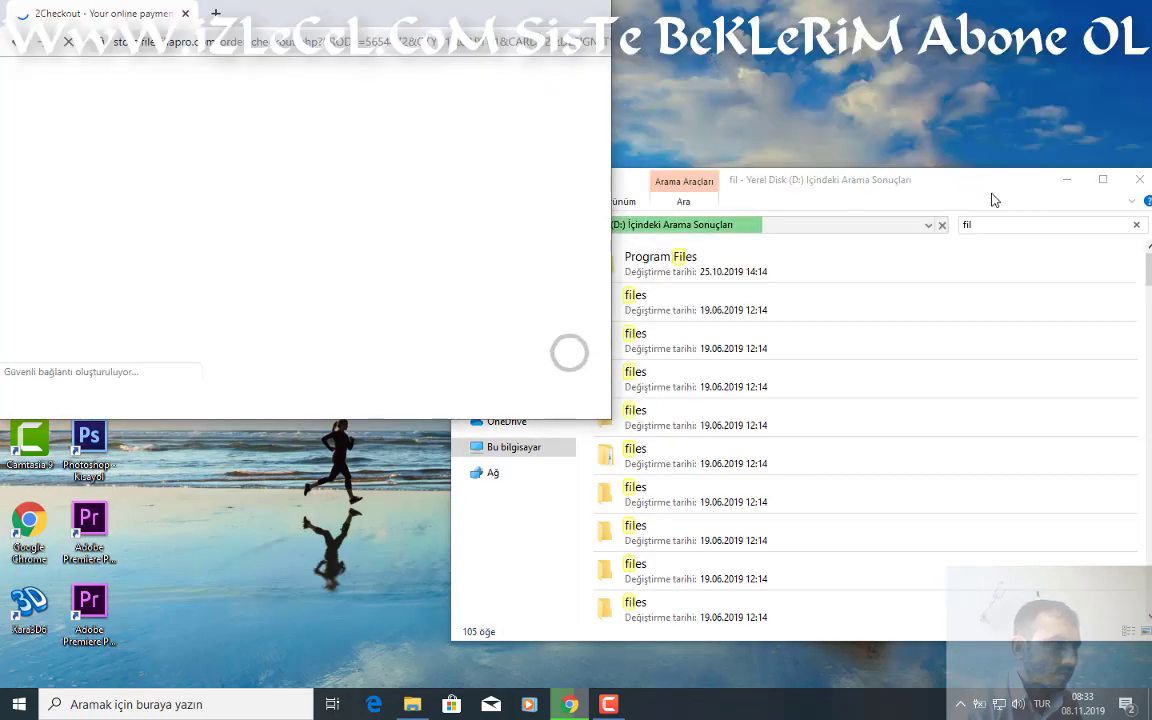
left_click(960, 195)
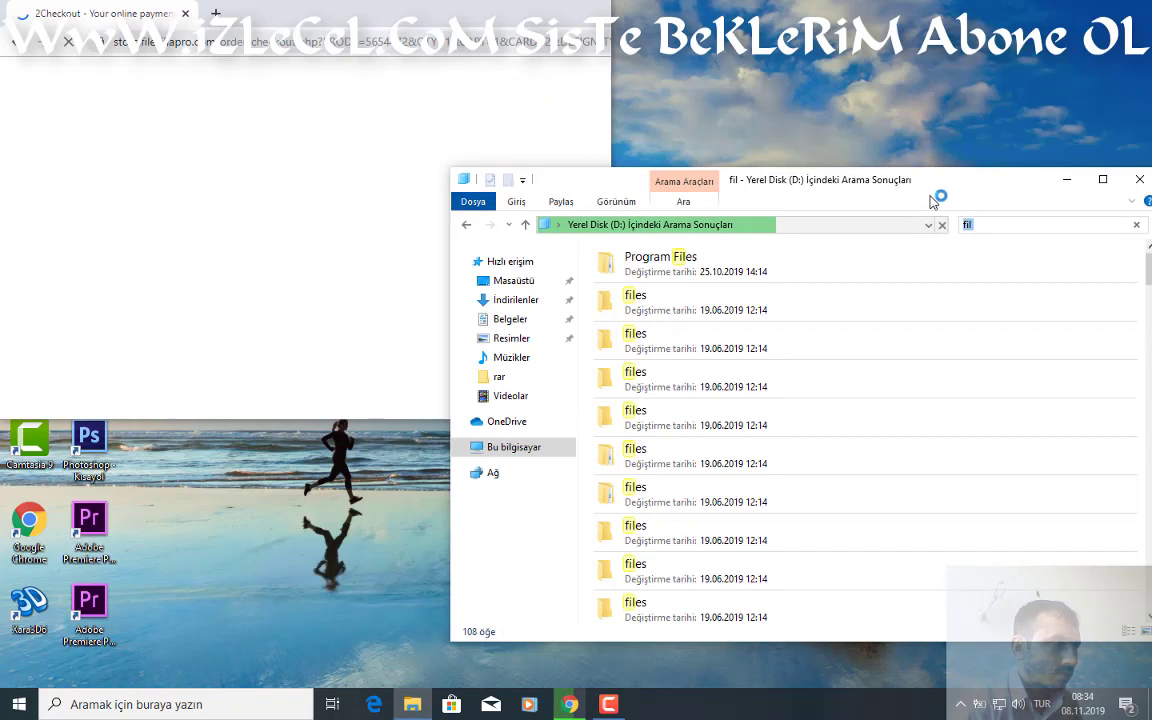
Change the search term for drive D: to "filezila" to look for an existing copy of the FTP program.
left_click(988, 224)
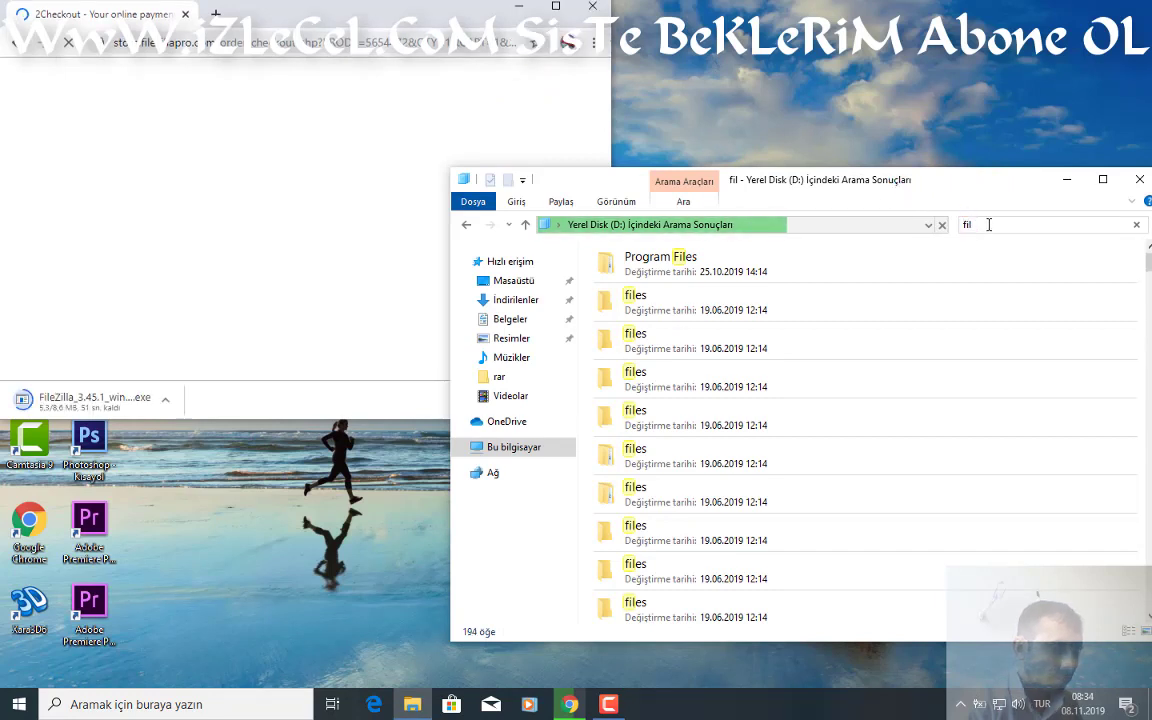
key("BackSpace")
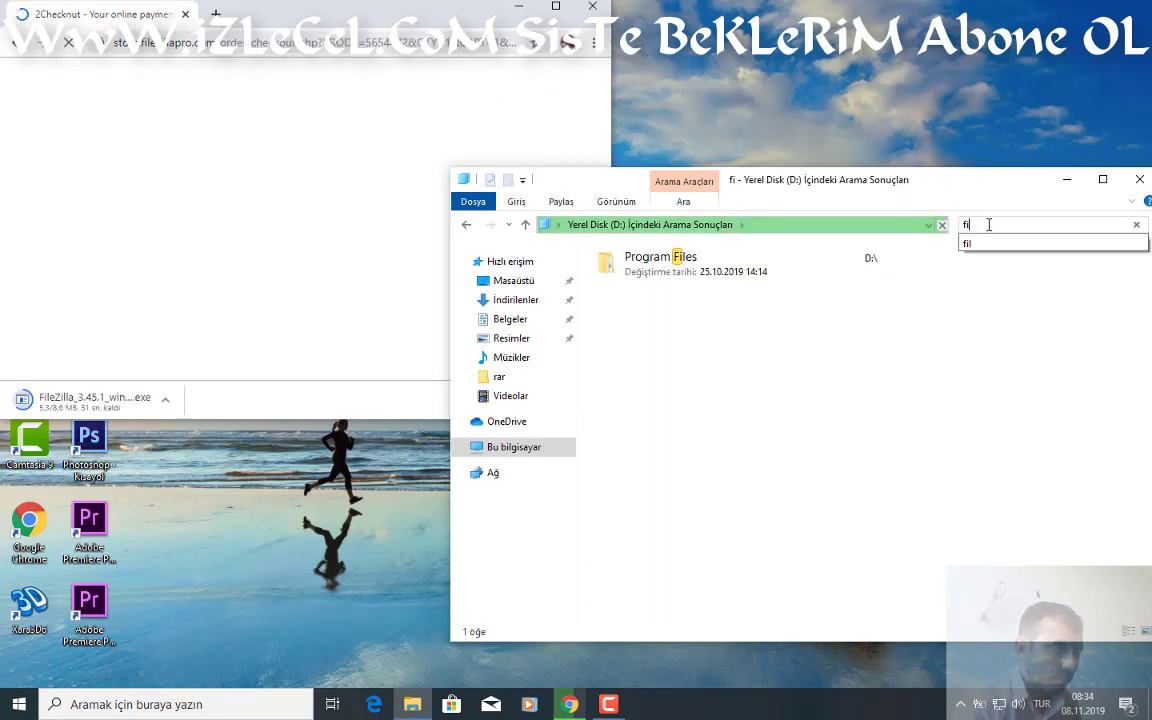
type("l")
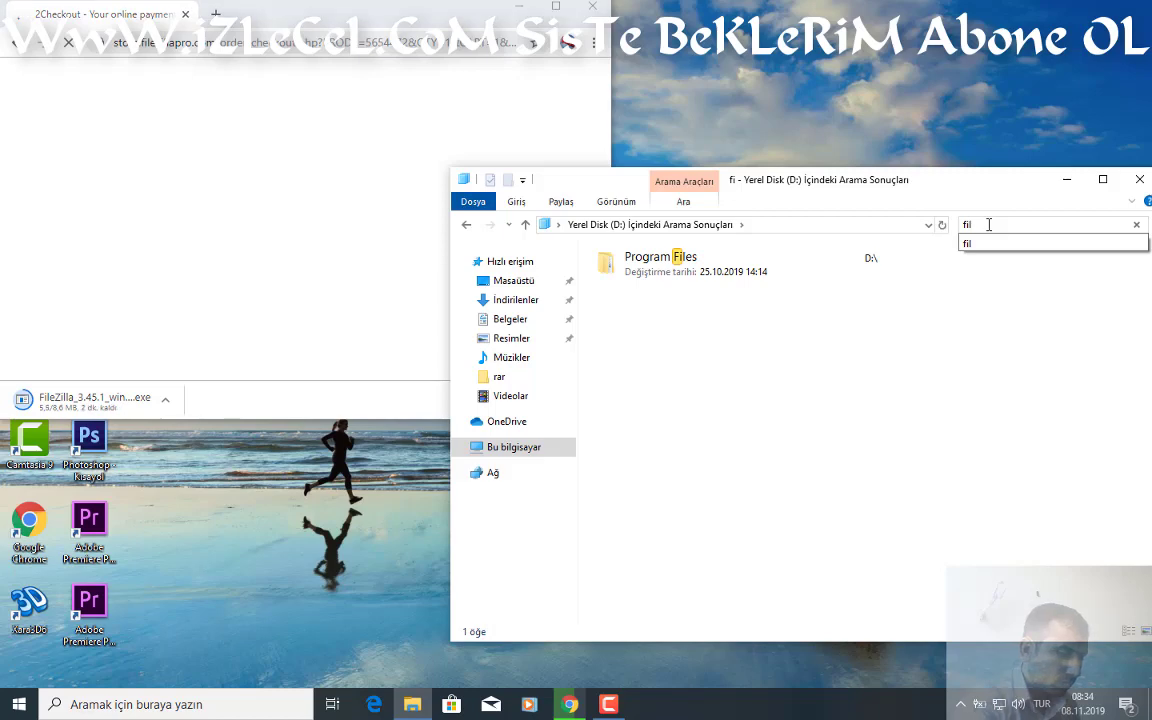
type("z")
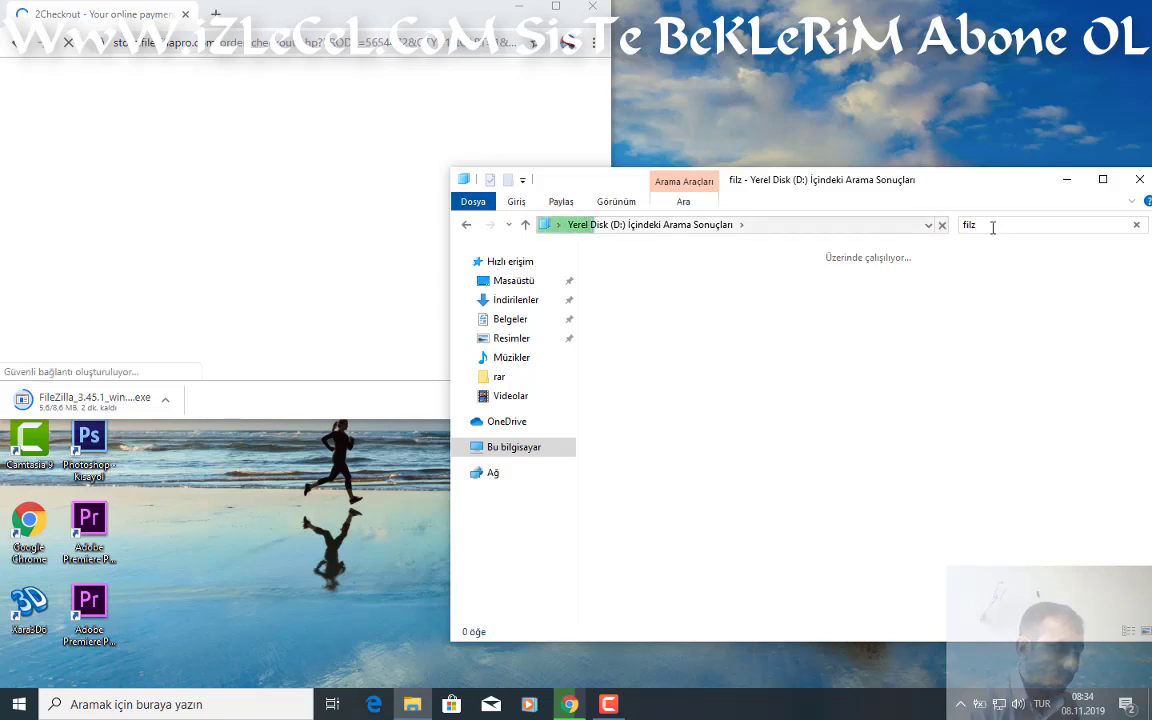
key("BackSpace")
type("ez")
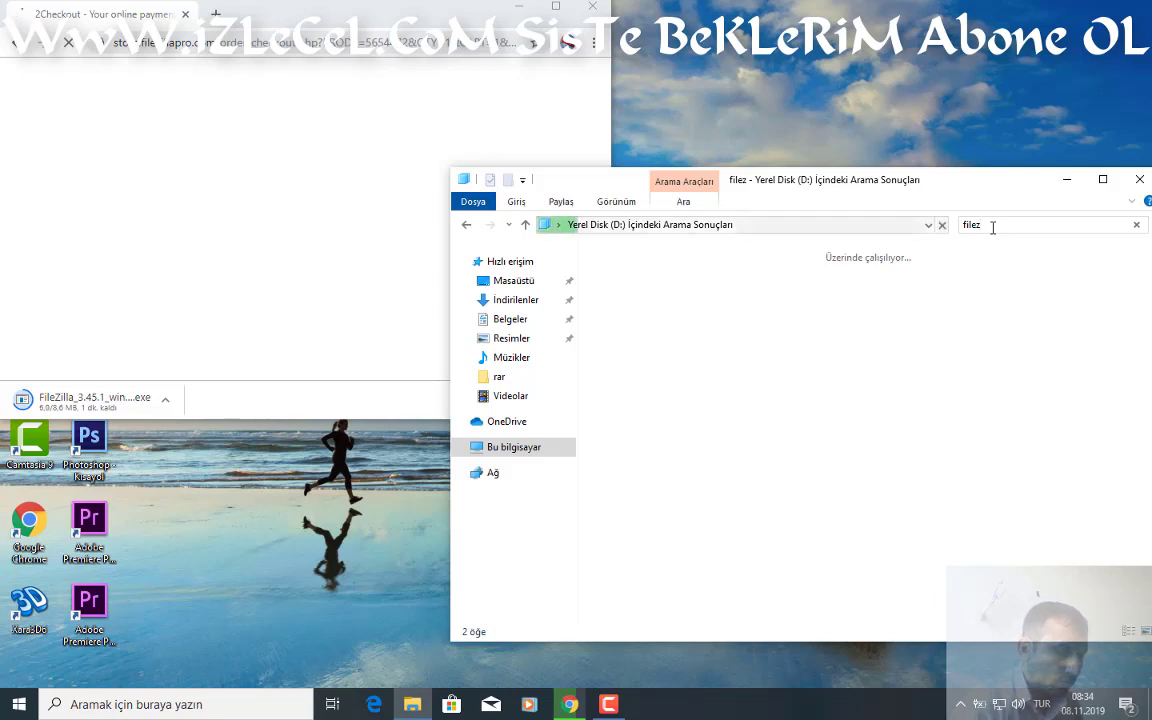
type("ila")
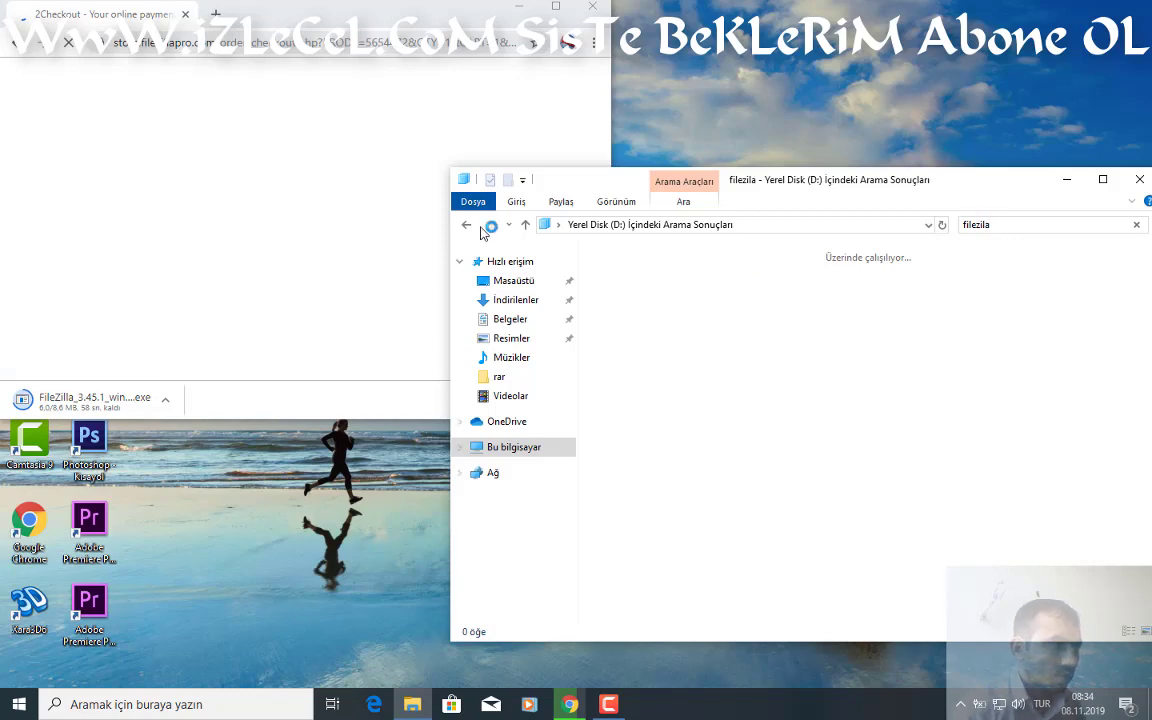
Put away the drive D: search window and move the Chrome window toward the middle of the desktop.
left_click(466, 224)
left_click(1066, 179)
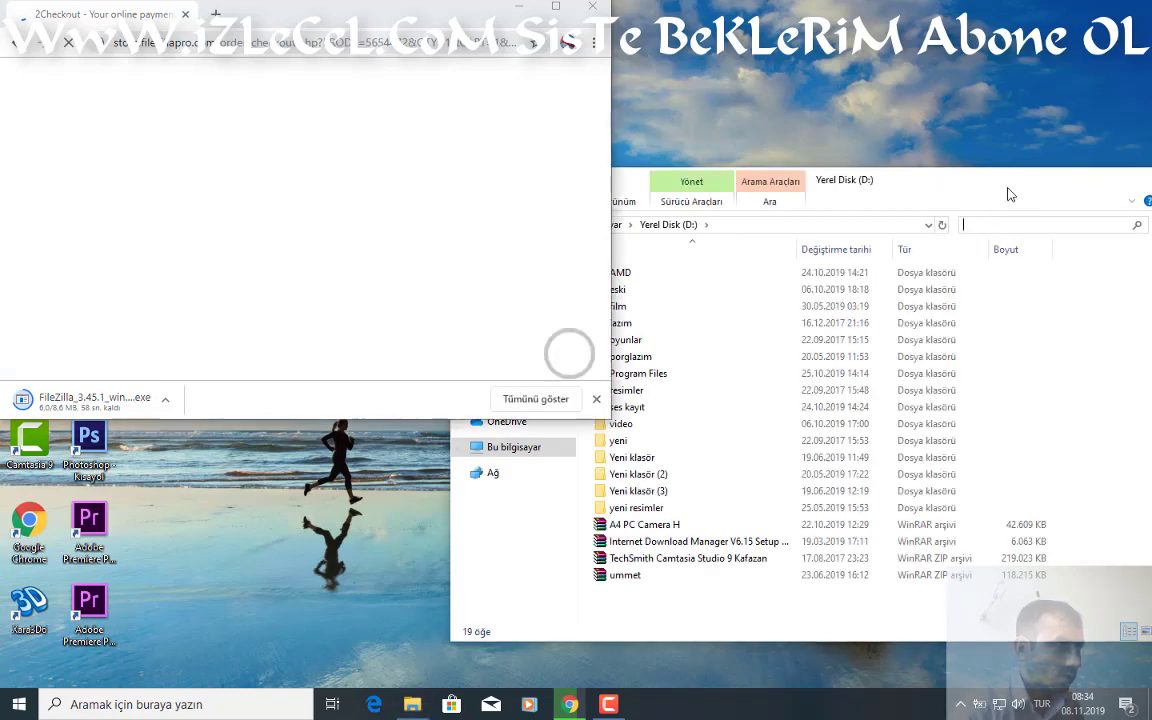
left_click_drag(358, 33, 714, 172)
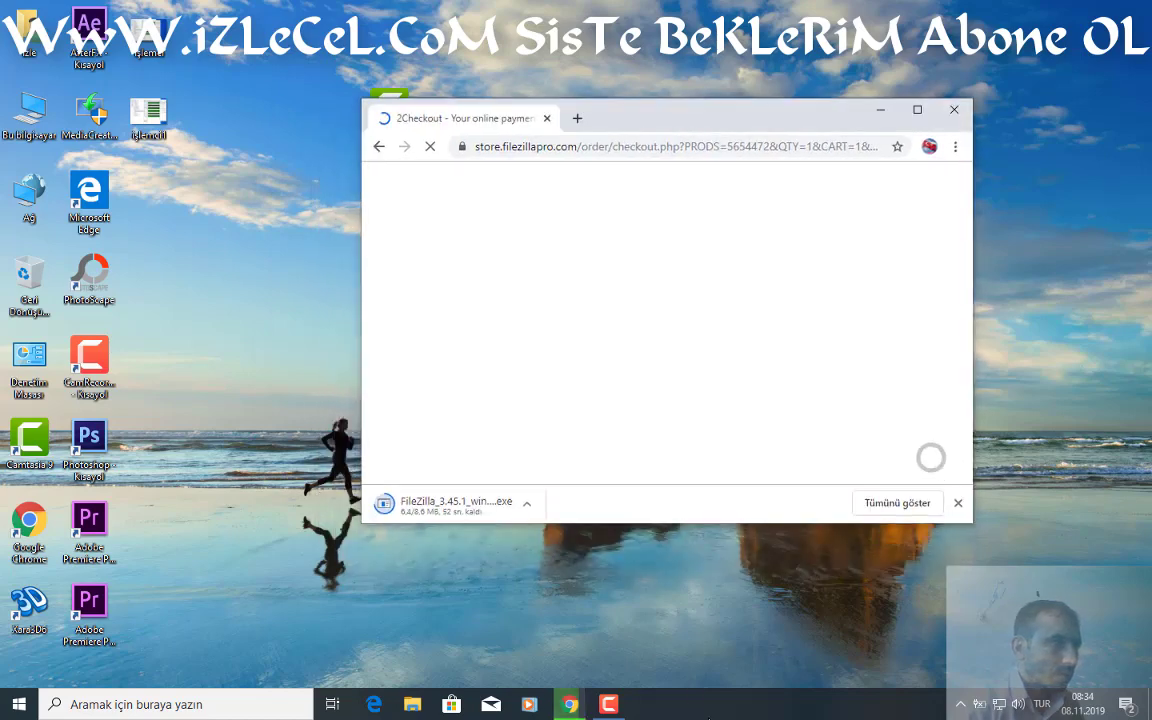
Open Task Manager, bring it in front of the browser and show its performance data.
right_click(710, 704)
left_click(743, 645)
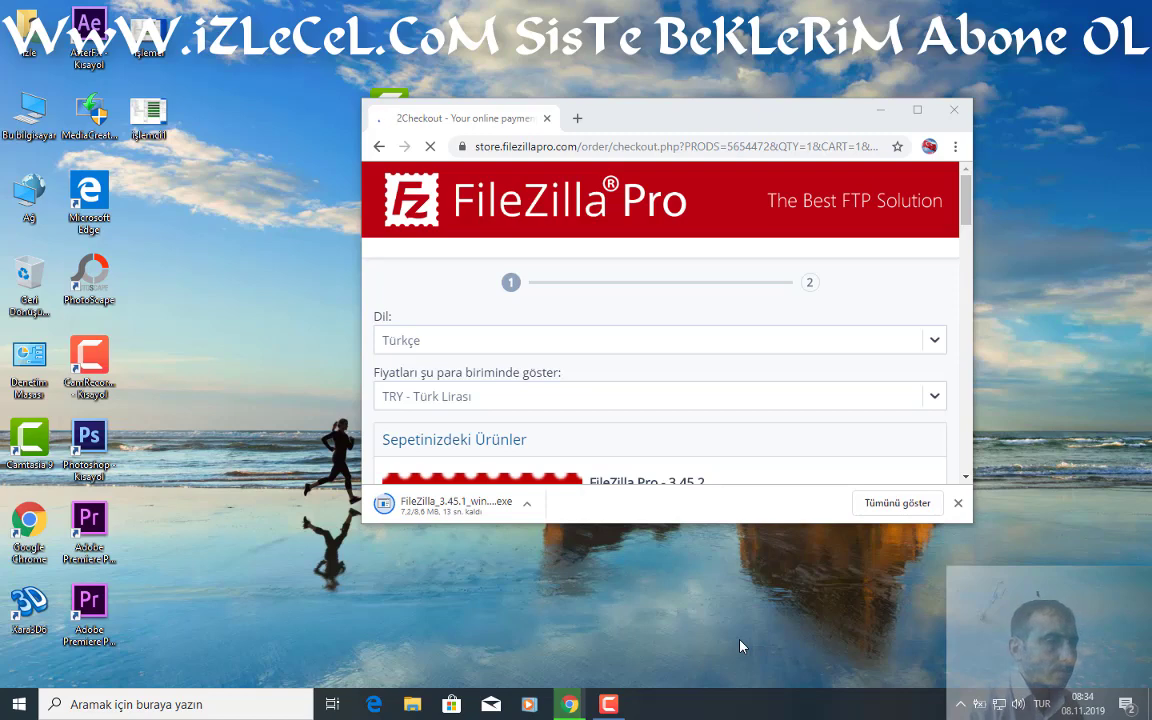
left_click(658, 116)
left_click_drag(661, 121, 831, 236)
left_click_drag(883, 400, 528, 228)
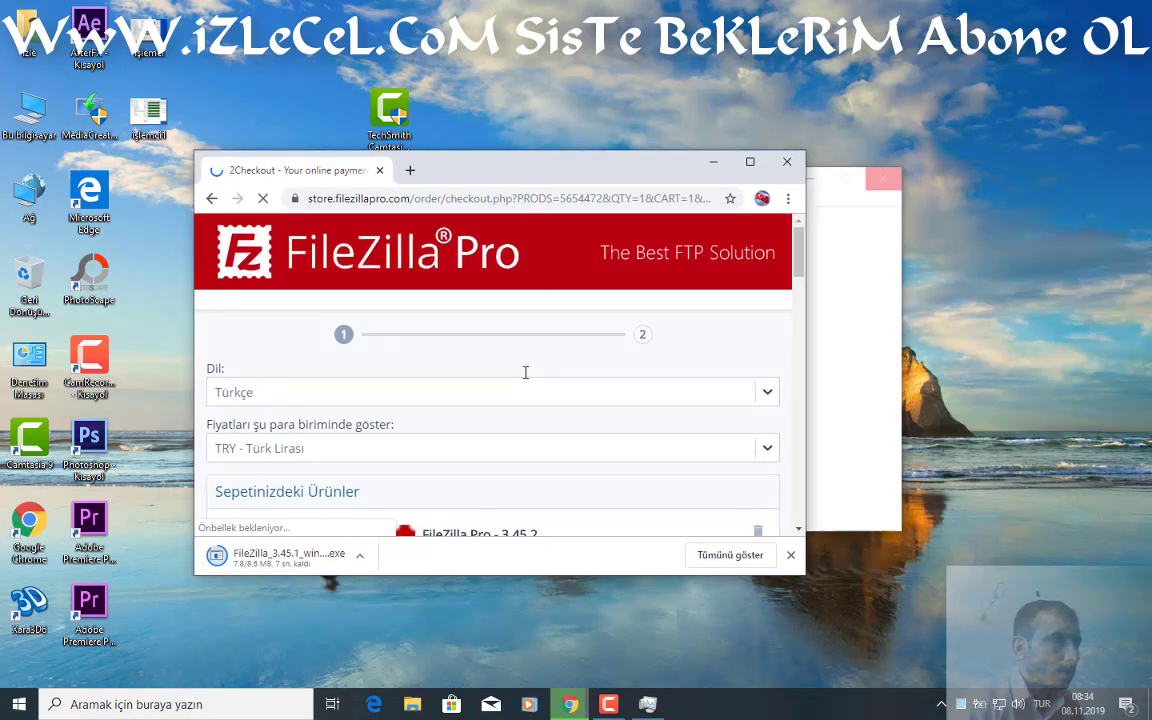
left_click(828, 198)
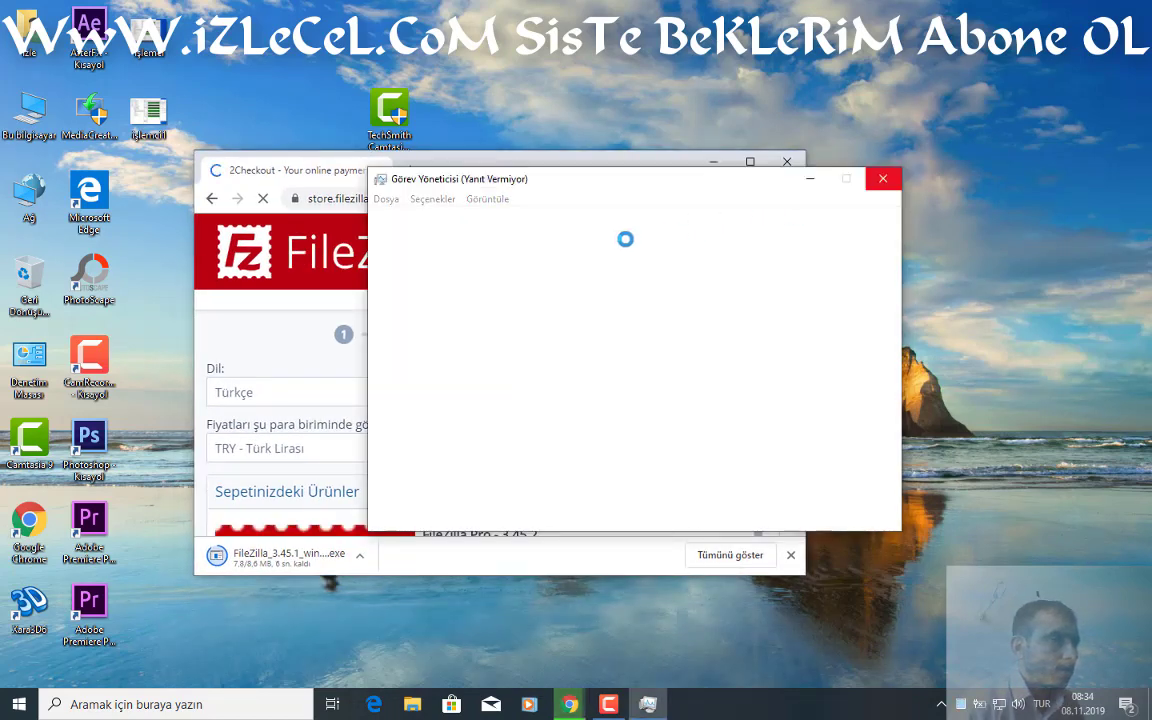
left_click(445, 220)
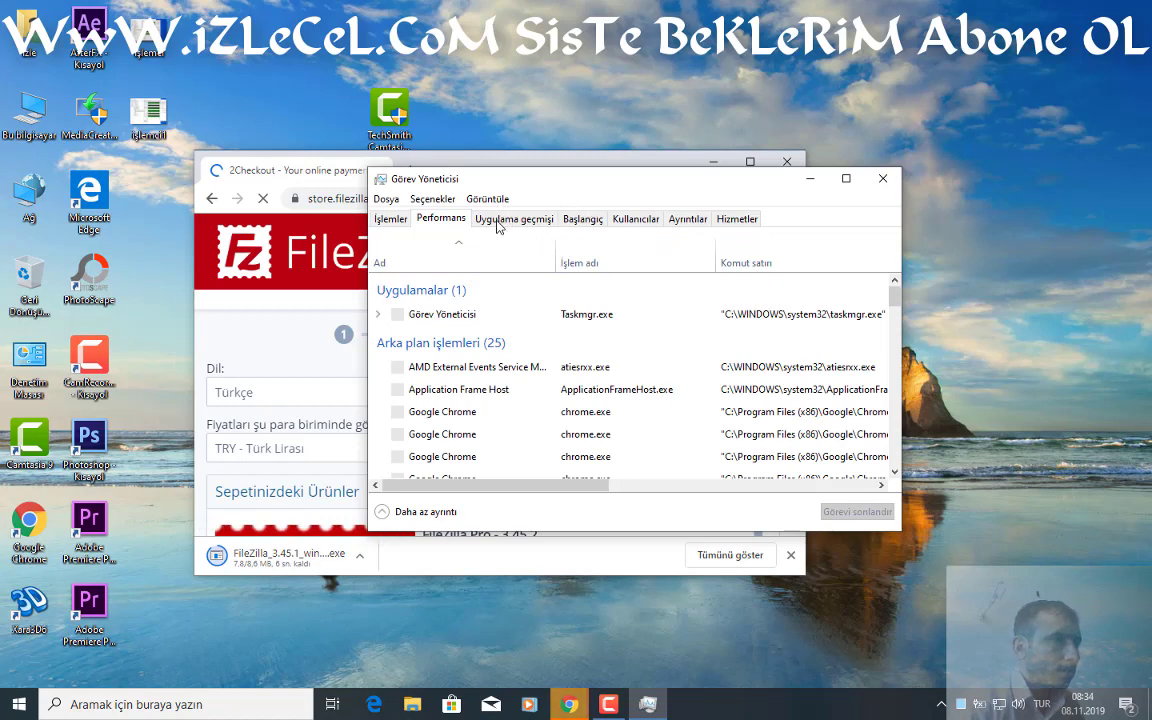
Arrange the Chrome window and Task Manager side by side on the desktop.
left_click(565, 705)
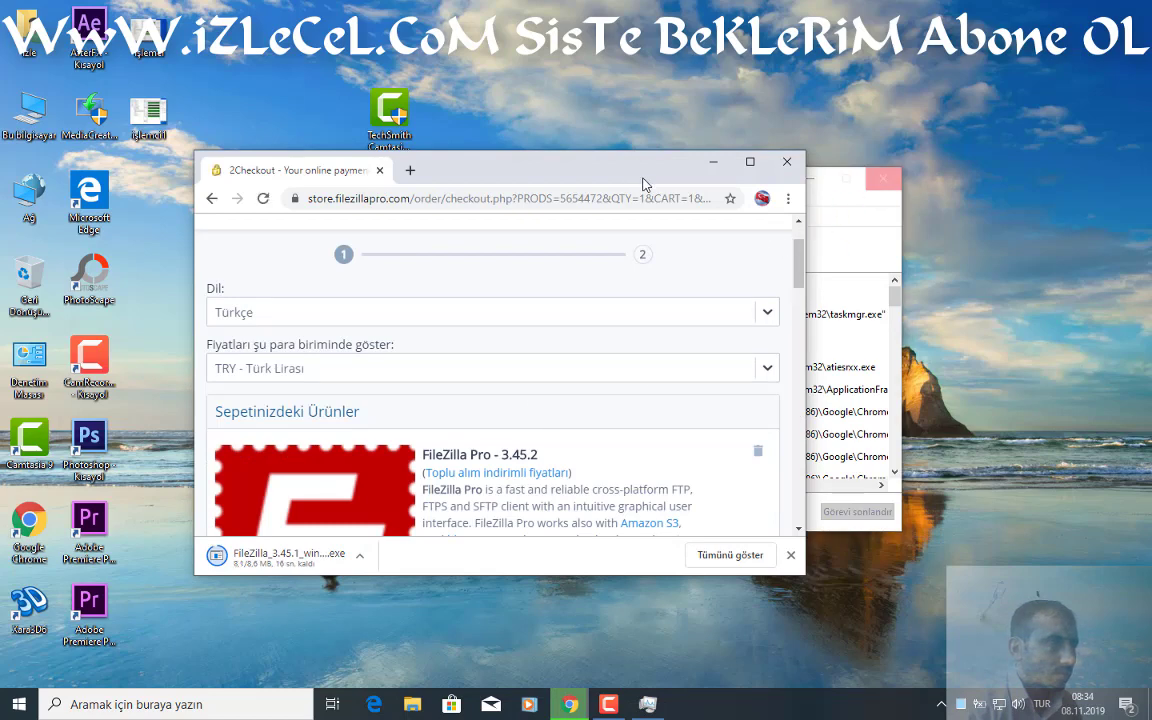
left_click_drag(645, 185, 442, 254)
left_click_drag(630, 187, 858, 216)
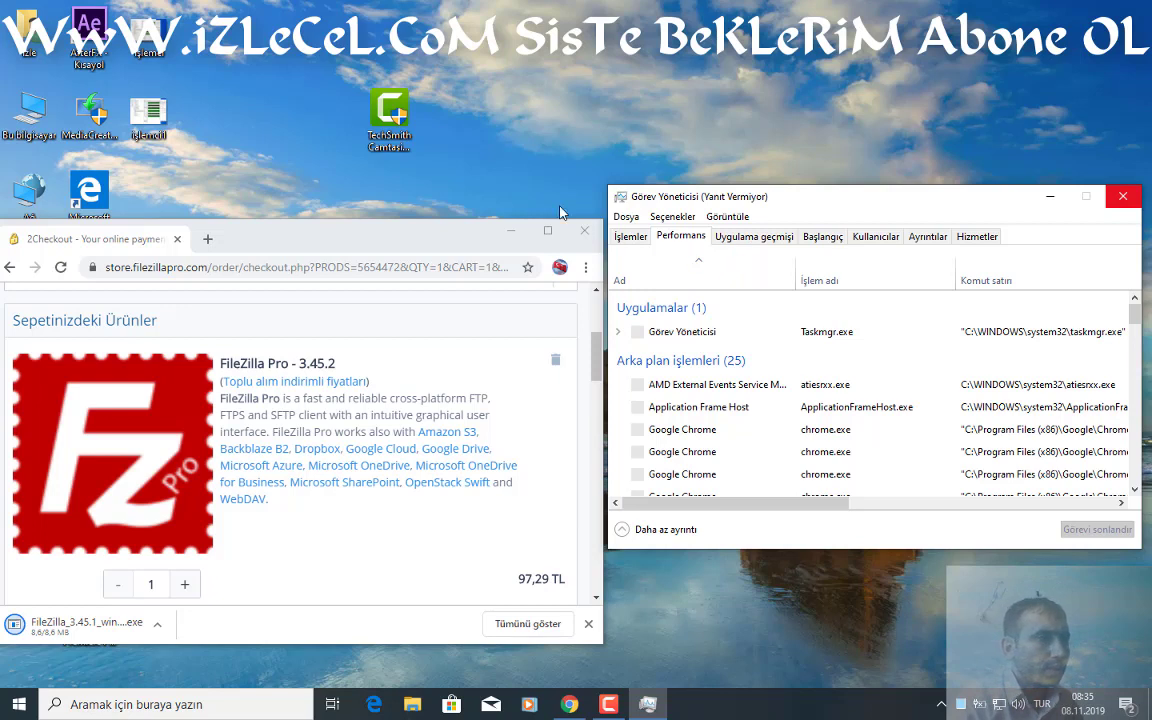
Refresh the Windows desktop.
left_click(531, 134)
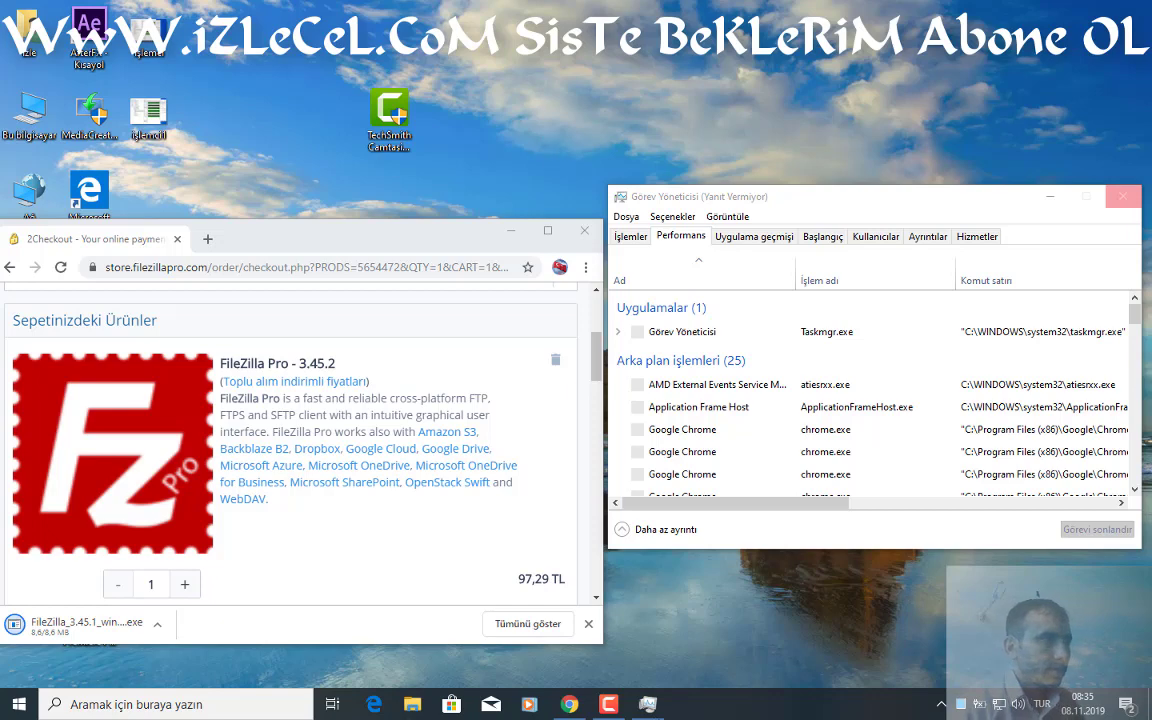
right_click(535, 137)
left_click(580, 203)
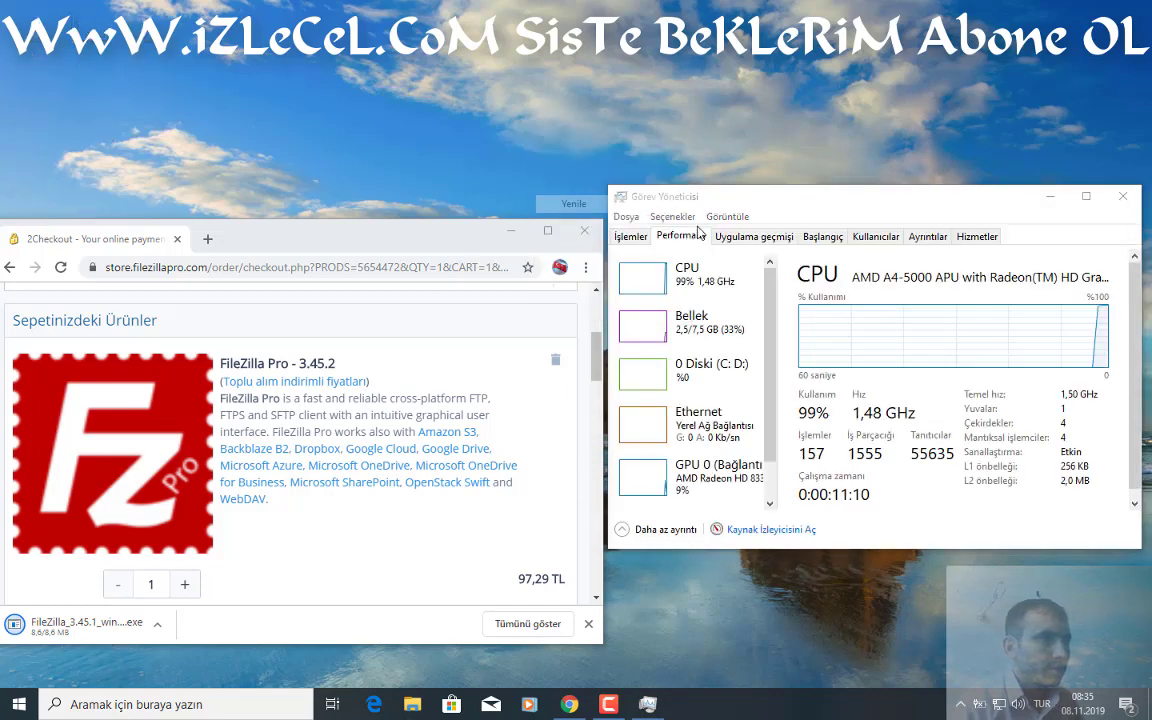
Reposition Task Manager and review its app history, startup programs, users' resource usage, process details and CPU performance.
left_click_drag(830, 202, 696, 151)
left_click(620, 192)
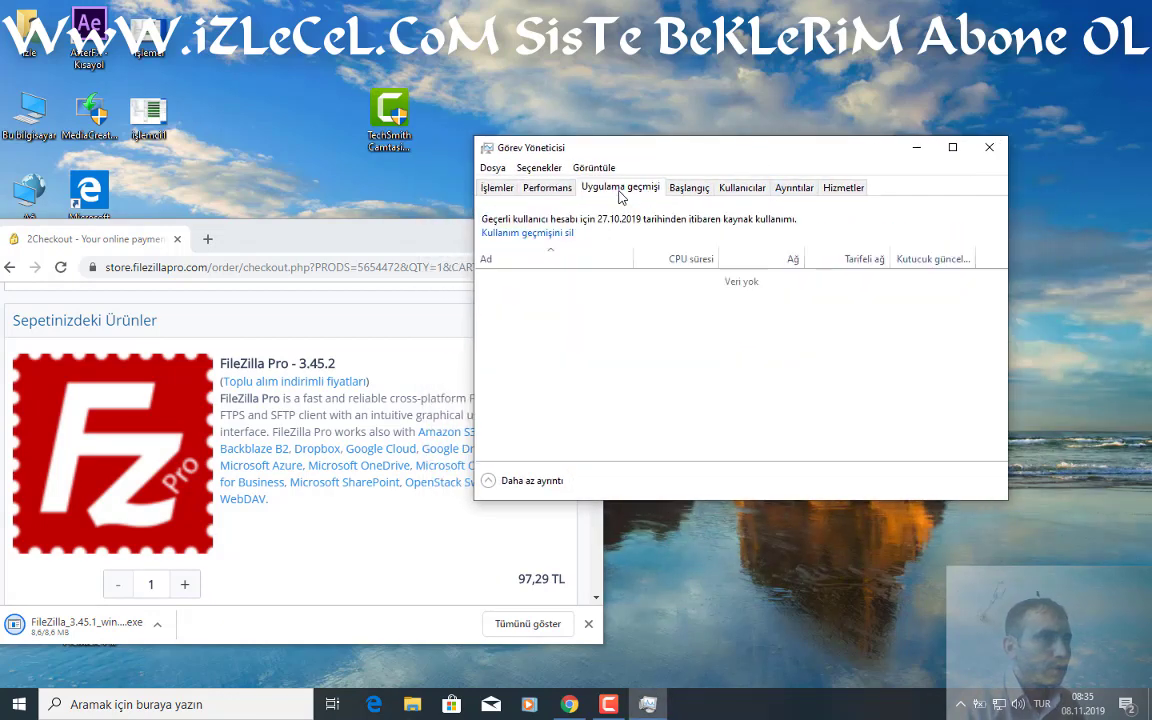
left_click(684, 190)
left_click(741, 190)
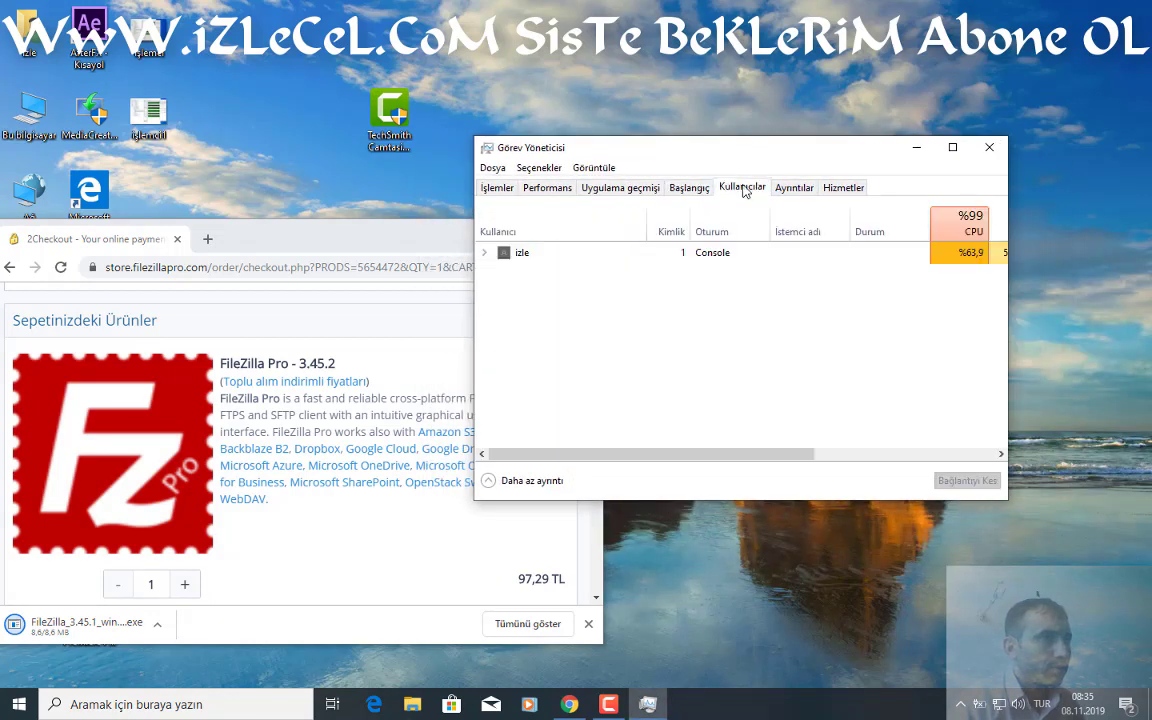
left_click_drag(740, 455, 867, 458)
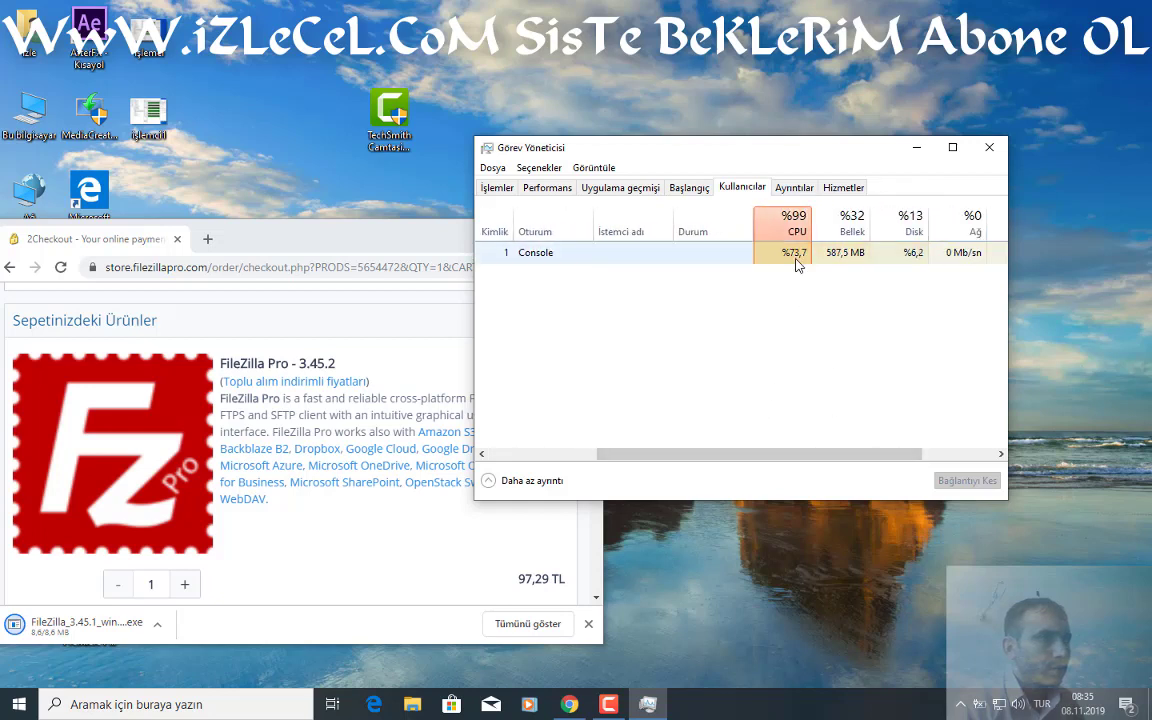
left_click_drag(810, 455, 674, 470)
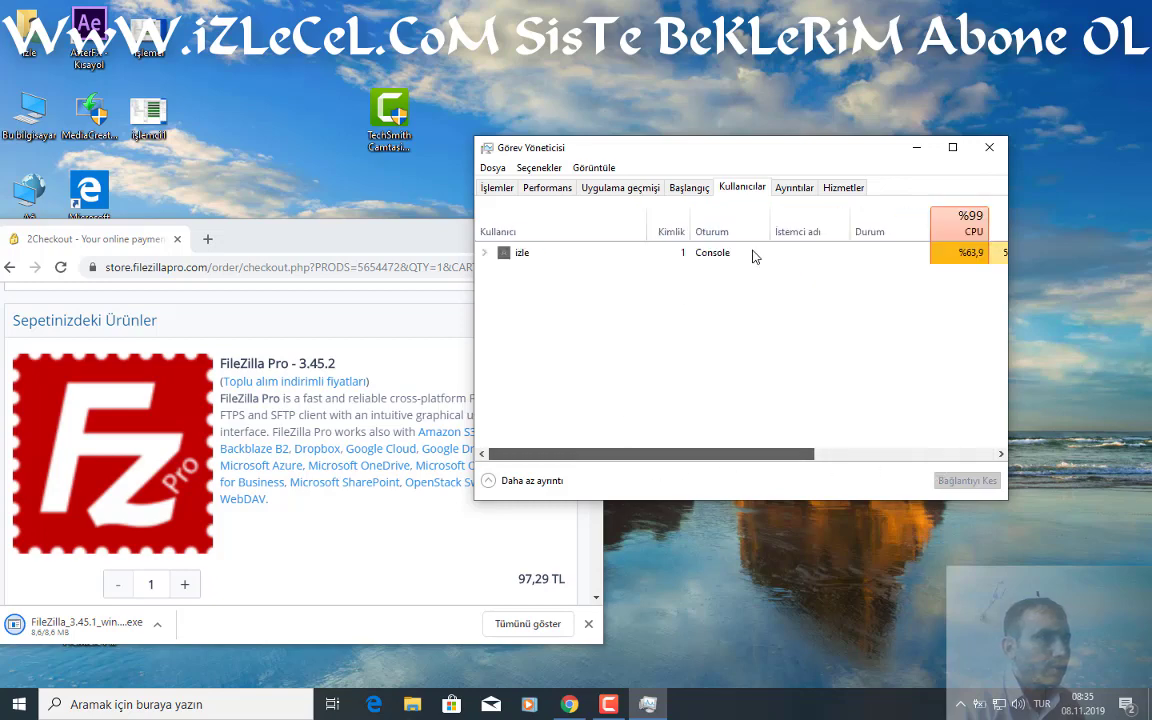
left_click(794, 188)
left_click(830, 190)
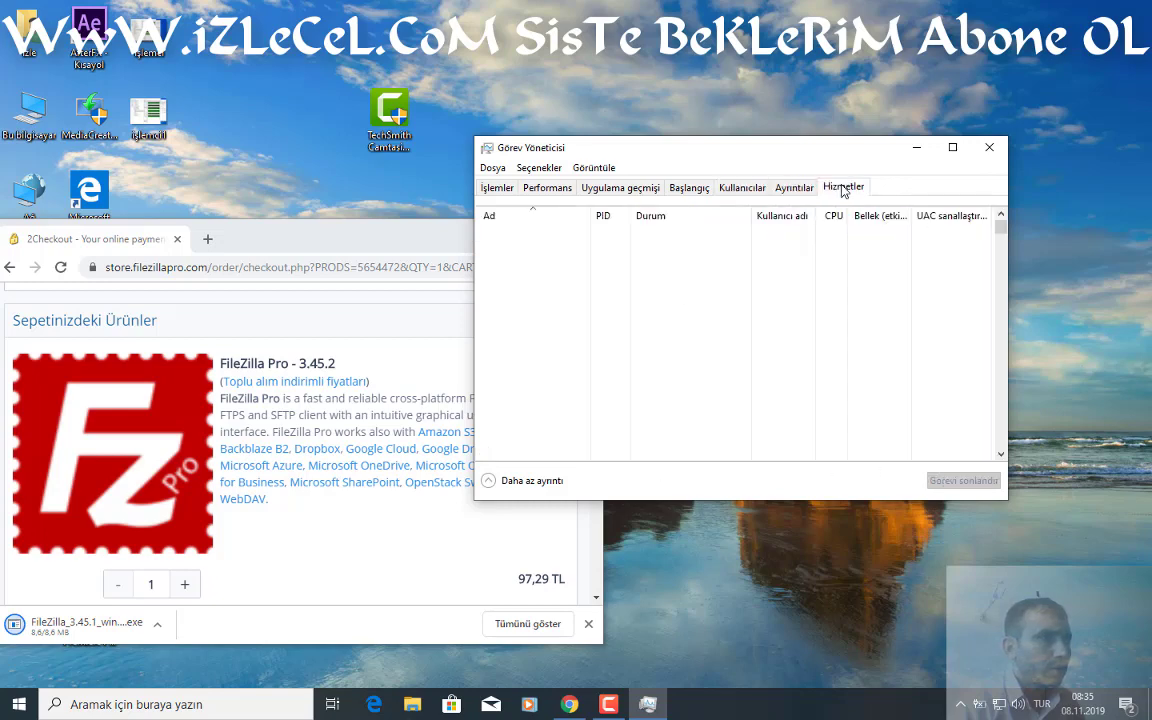
left_click(787, 193)
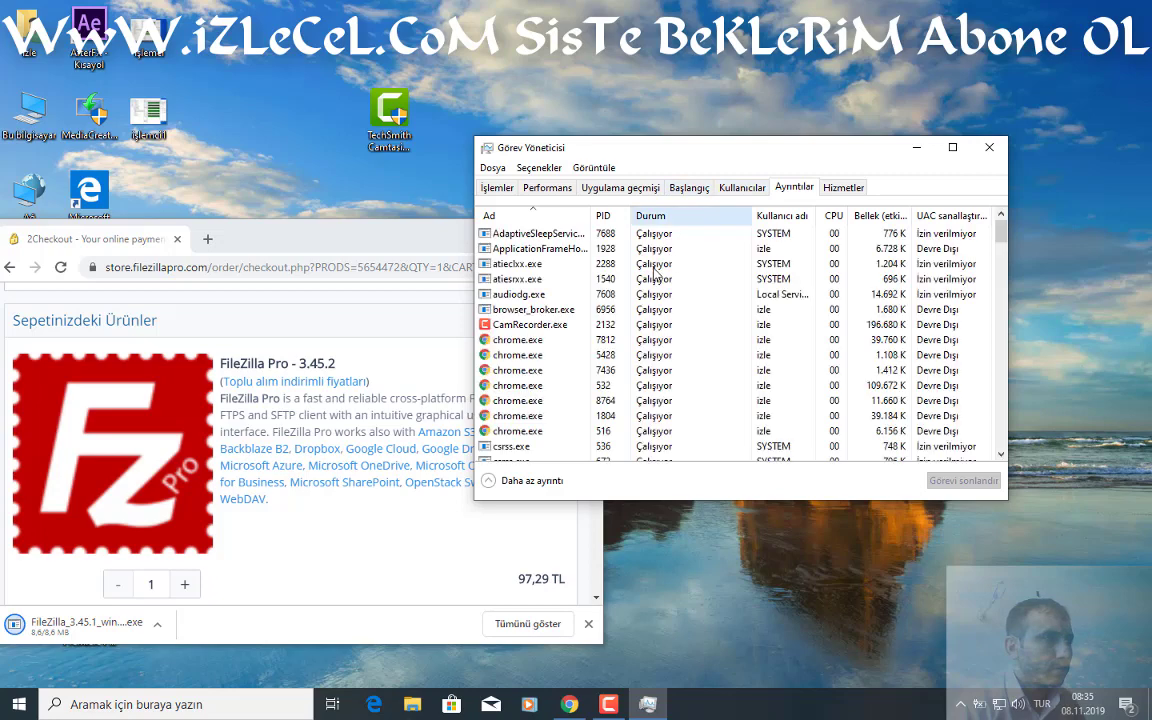
left_click(740, 190)
left_click(690, 189)
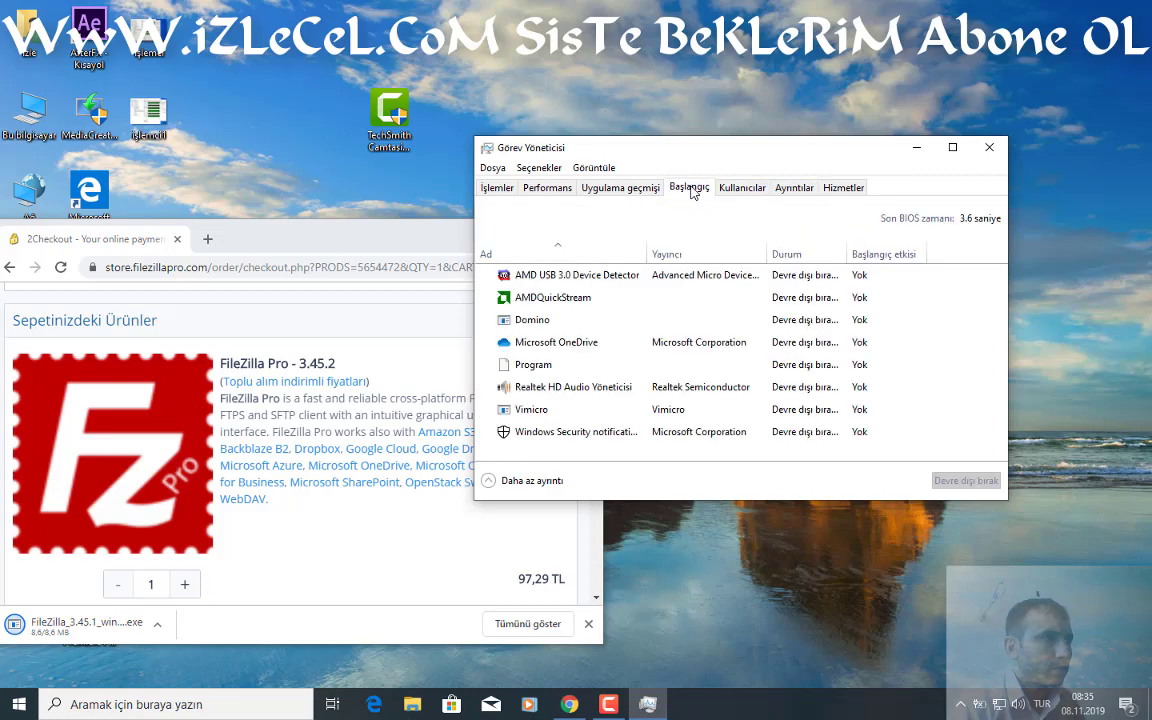
left_click(638, 192)
left_click(548, 189)
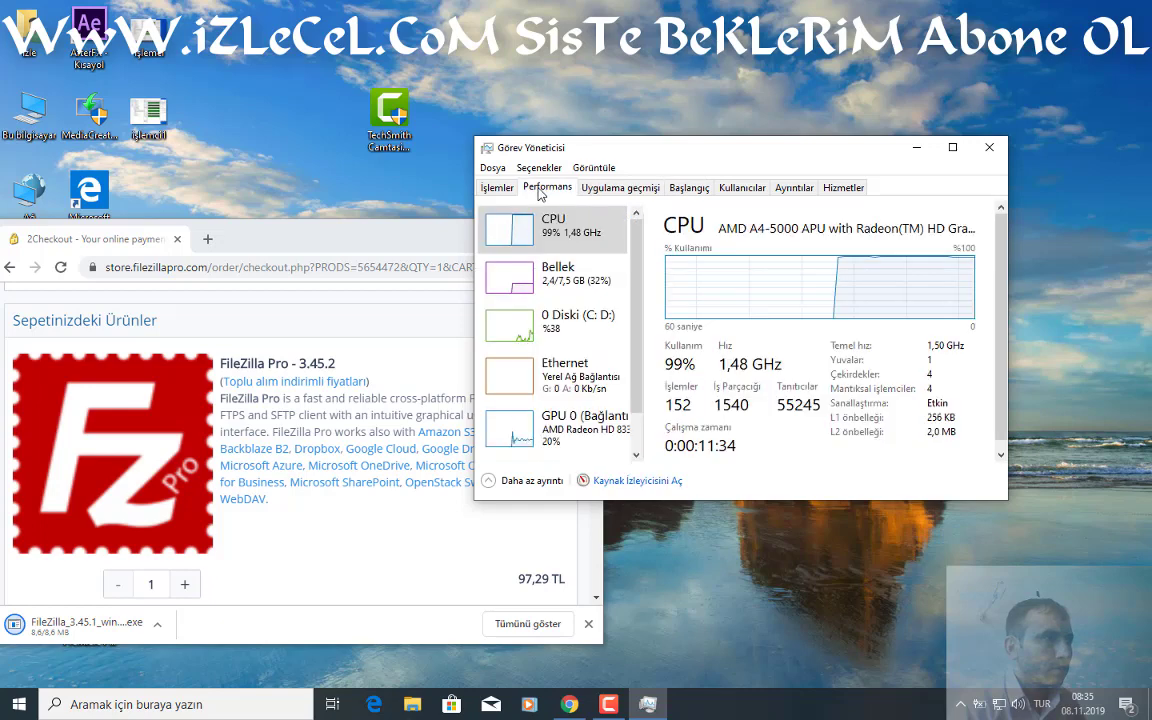
In Task Manager's process list, narrow the process name and command line columns and sort by CPU usage, highest first.
left_click(497, 189)
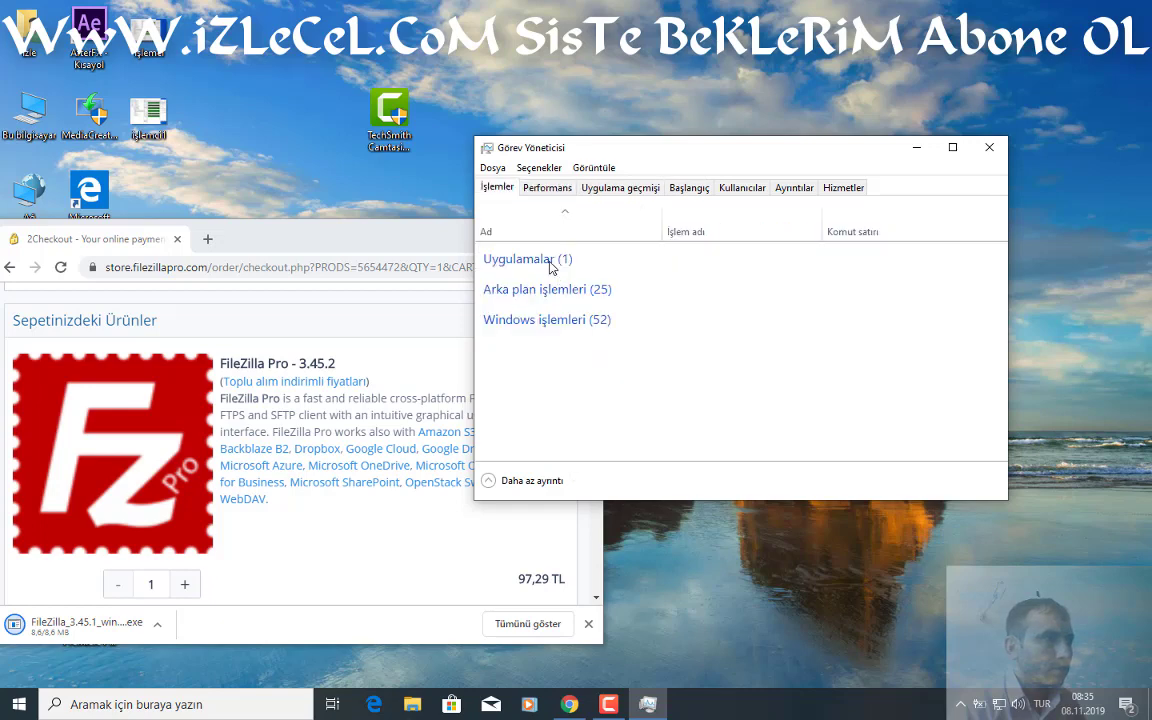
scroll(663, 368, "down", 3)
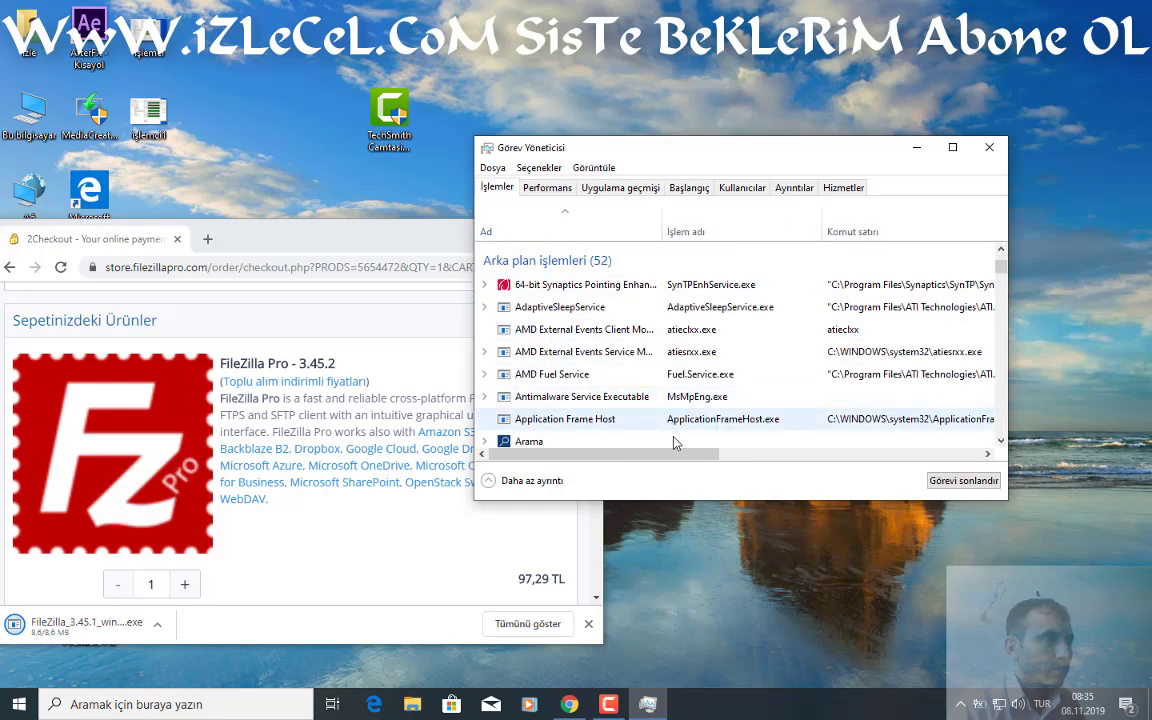
left_click_drag(663, 455, 740, 470)
left_click(658, 231)
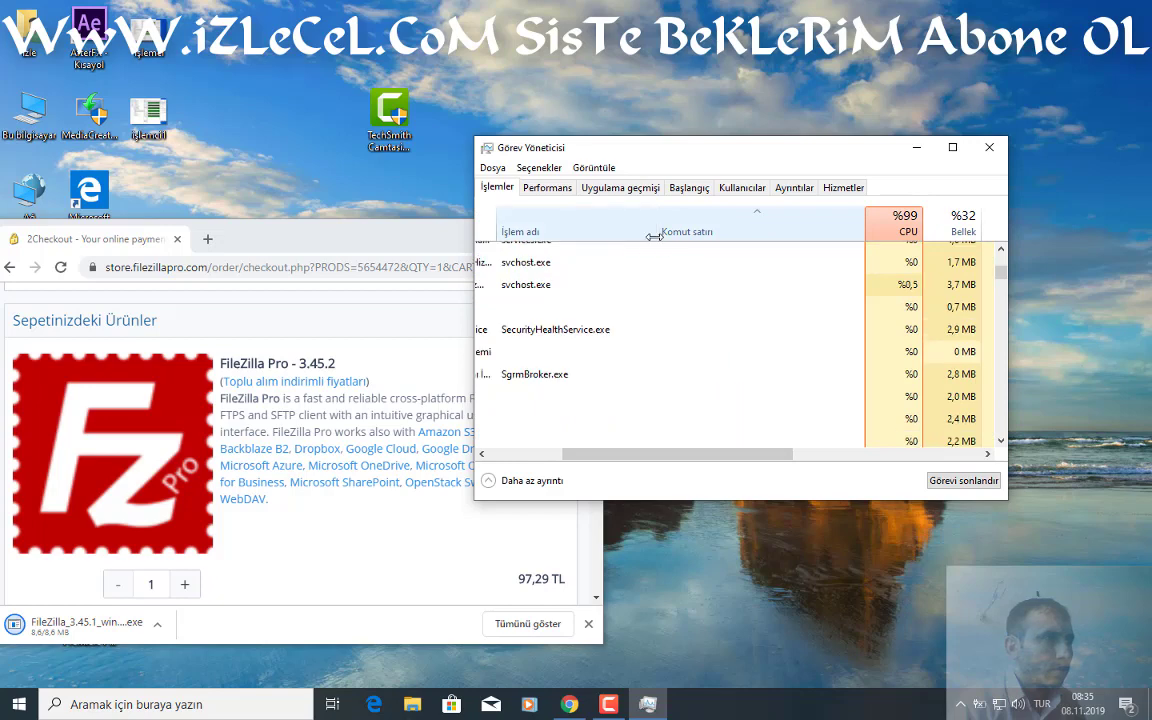
left_click_drag(658, 230, 526, 228)
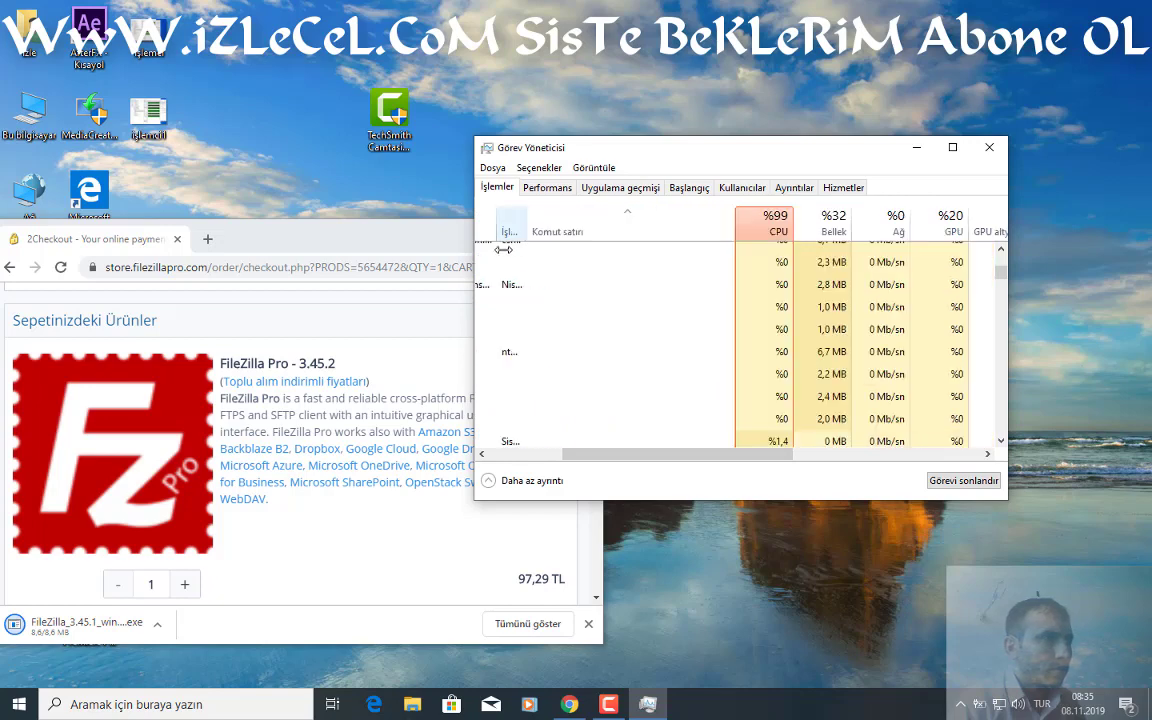
left_click(738, 232)
left_click_drag(736, 232, 617, 232)
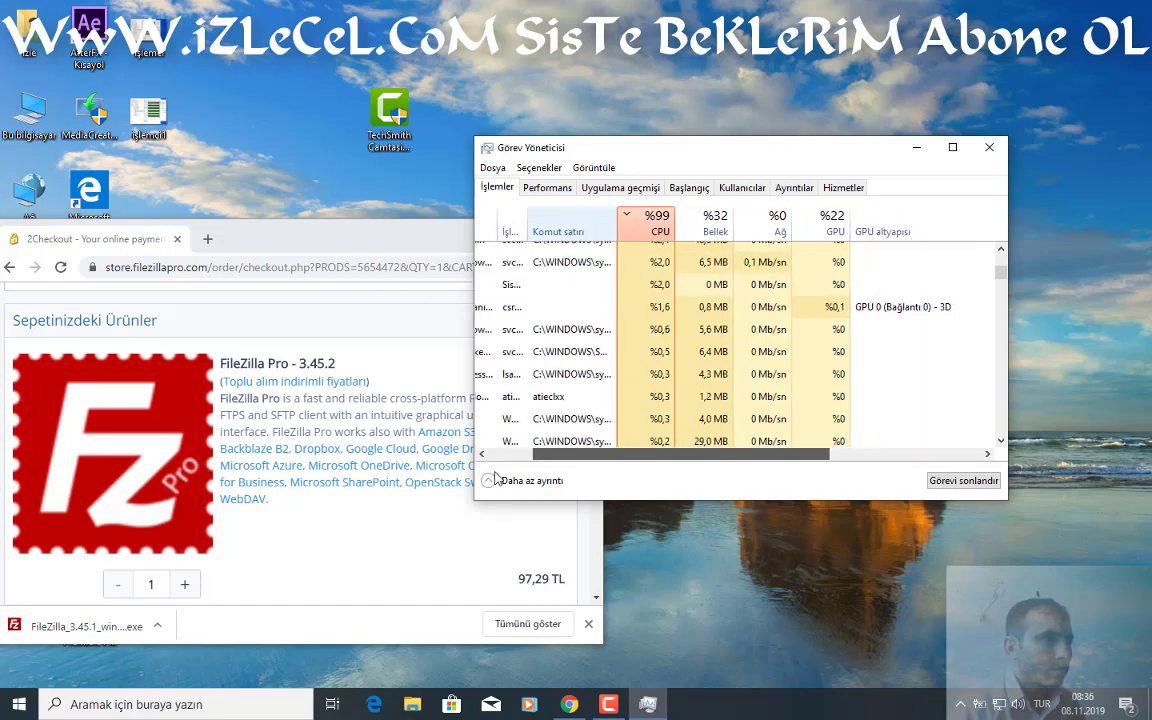
Narrow the name and command line columns of the process list further to examine GPU and power usage.
left_click_drag(600, 454, 495, 454)
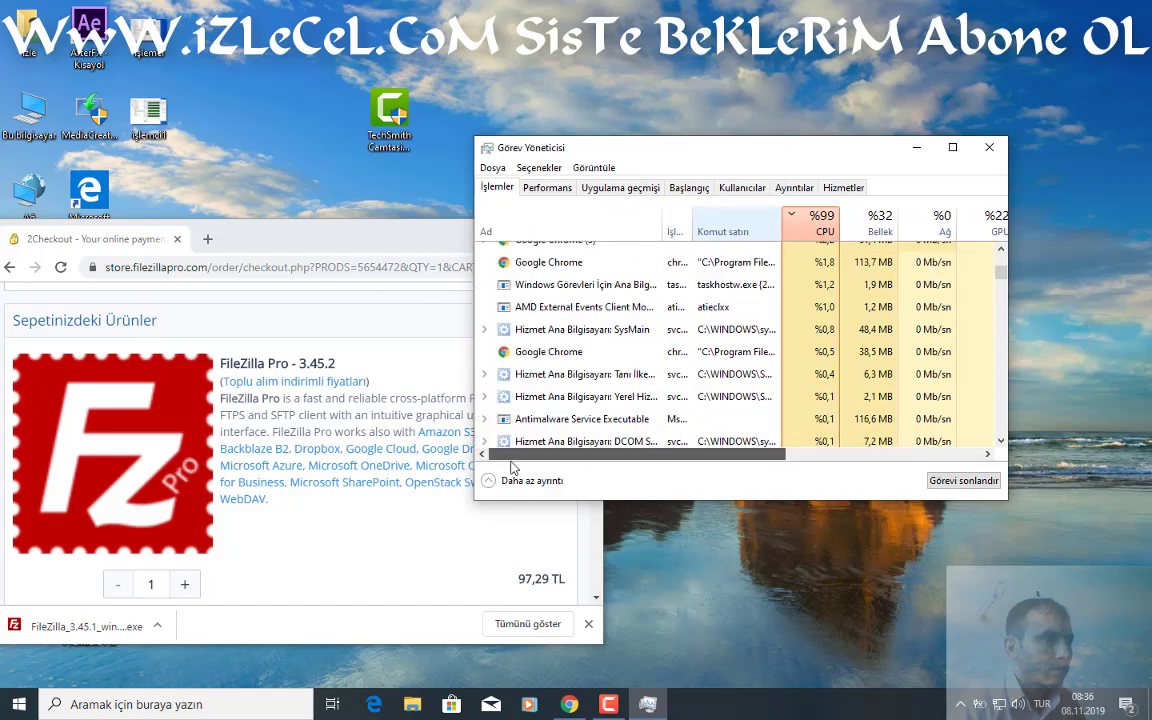
left_click_drag(657, 233, 516, 233)
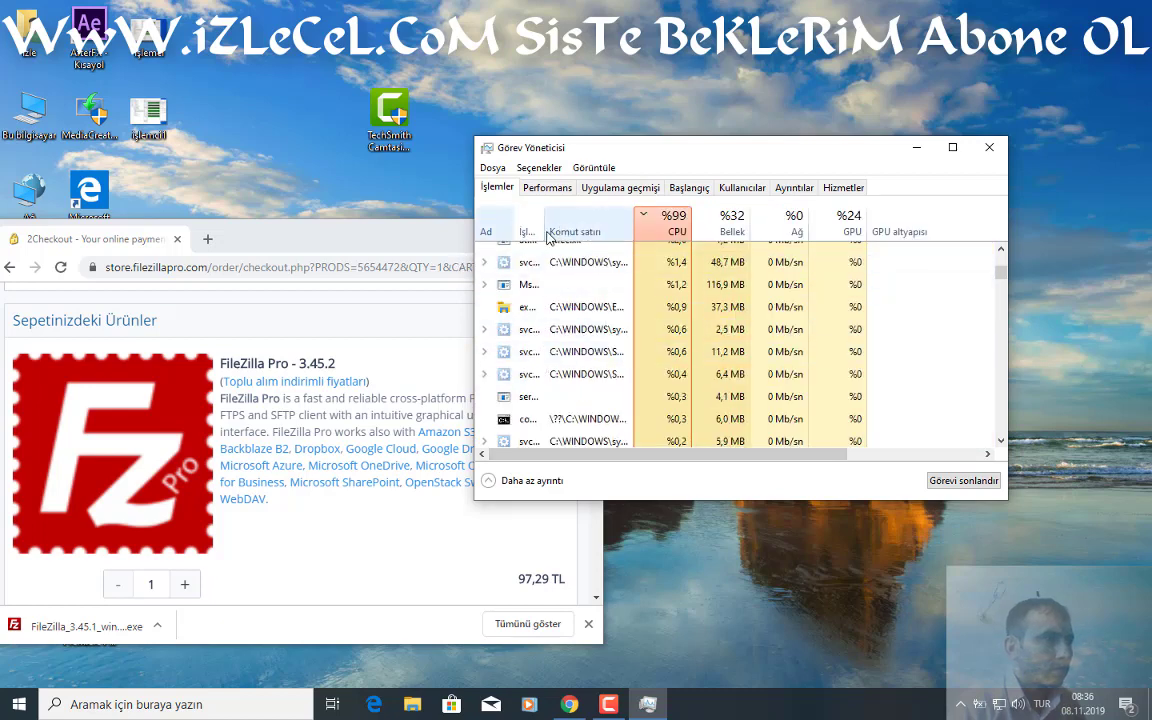
left_click_drag(633, 233, 578, 240)
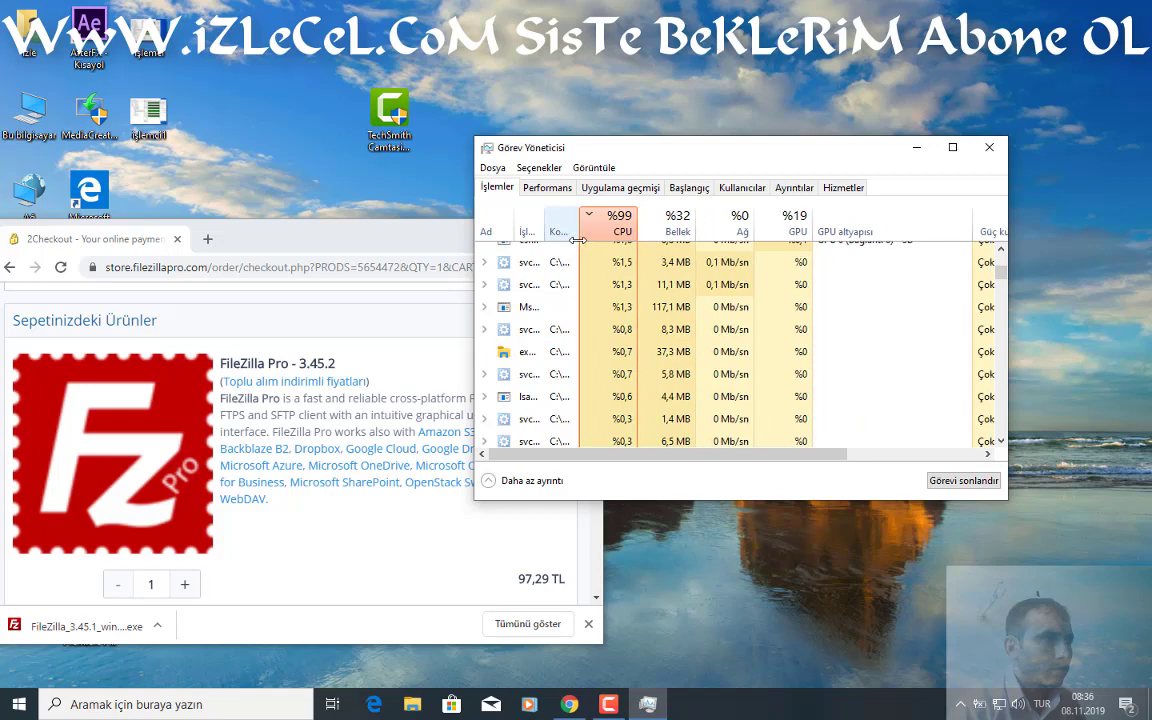
left_click_drag(771, 455, 850, 470)
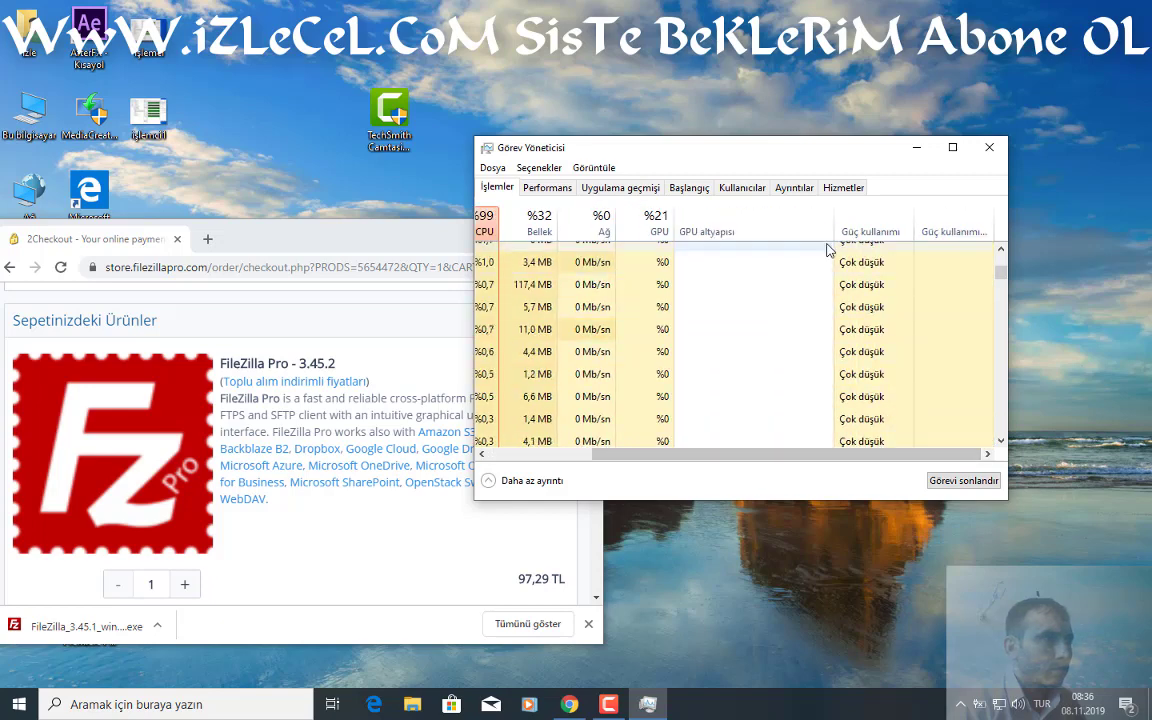